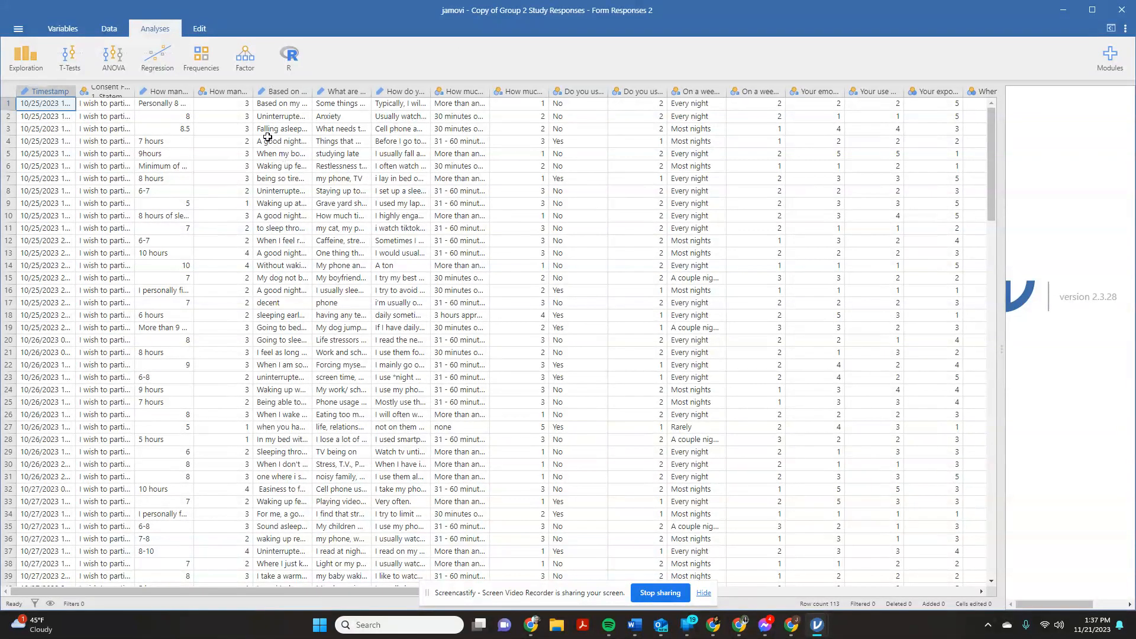
- Start a Correlation Matrix analysis, enlarge the results area, and enable flagging of significant correlations
{"action": "left_click_drag", "start_coordinate": [261, 594], "coordinate": [289, 630]}
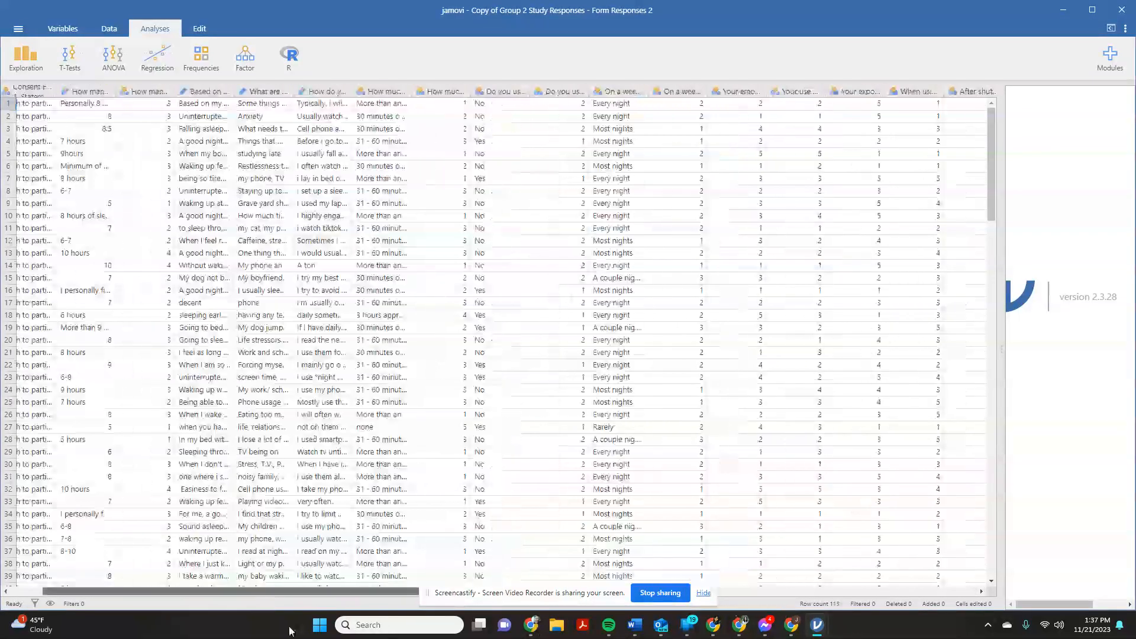
{"action": "left_click", "coordinate": [157, 62]}
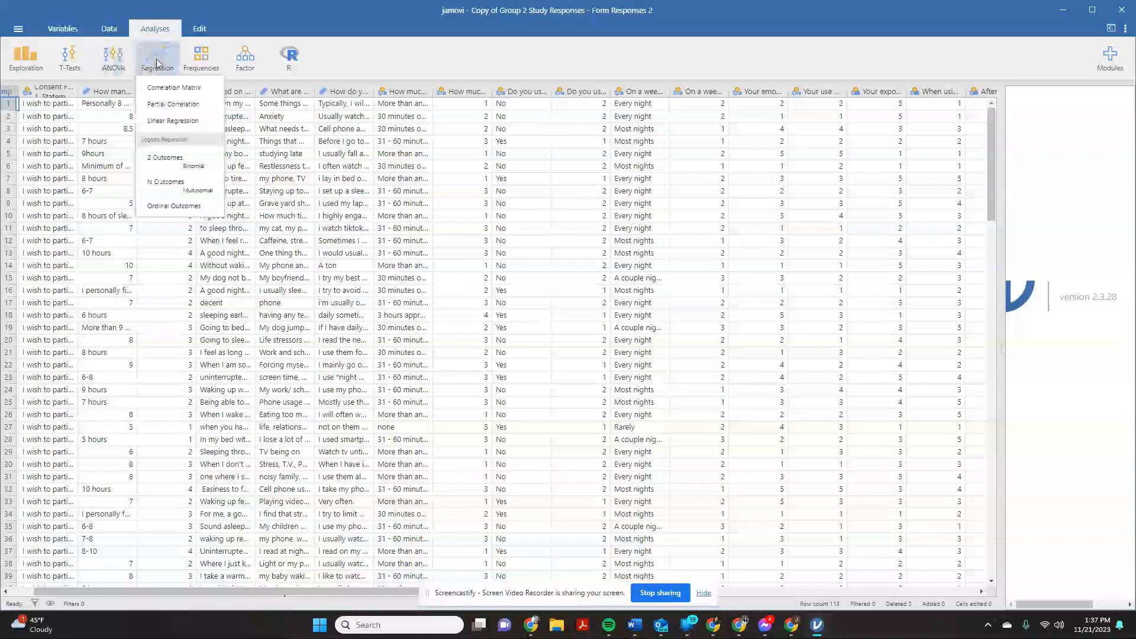
{"action": "left_click", "coordinate": [173, 88]}
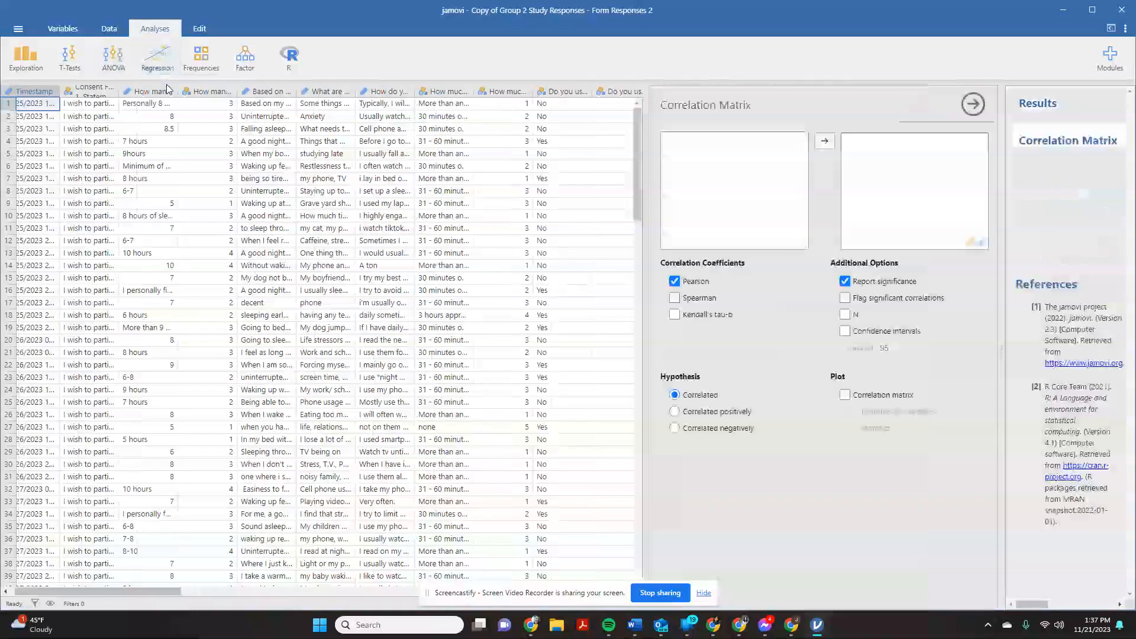
{"action": "left_click_drag", "start_coordinate": [647, 358], "coordinate": [215, 357]}
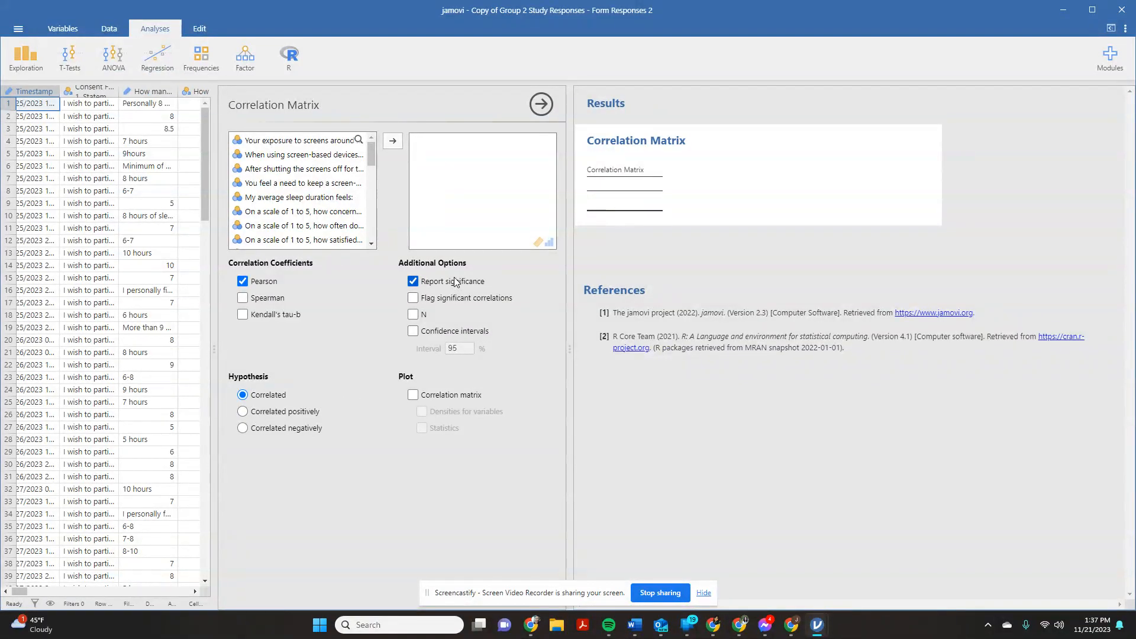
{"action": "left_click", "coordinate": [414, 298]}
{"action": "scroll", "coordinate": [327, 199], "scroll_direction": "down", "scroll_amount": 1}
{"action": "scroll", "coordinate": [350, 217], "scroll_direction": "up", "scroll_amount": 1}
{"action": "scroll", "coordinate": [324, 219], "scroll_direction": "down", "scroll_amount": 3}
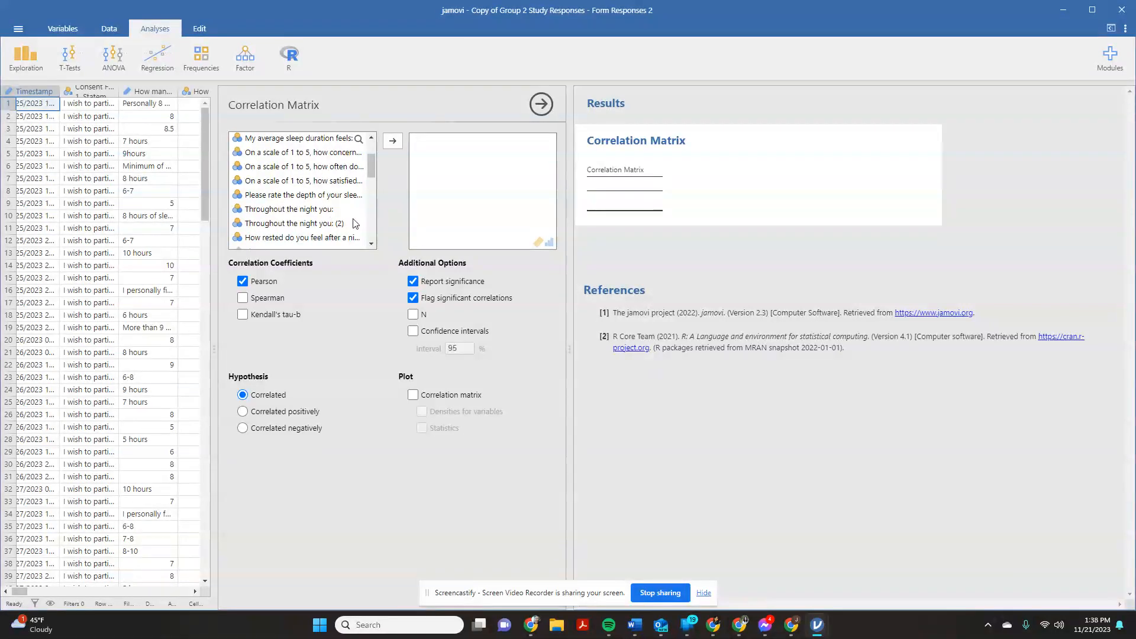
{"action": "scroll", "coordinate": [353, 223], "scroll_direction": "up", "scroll_amount": 3}
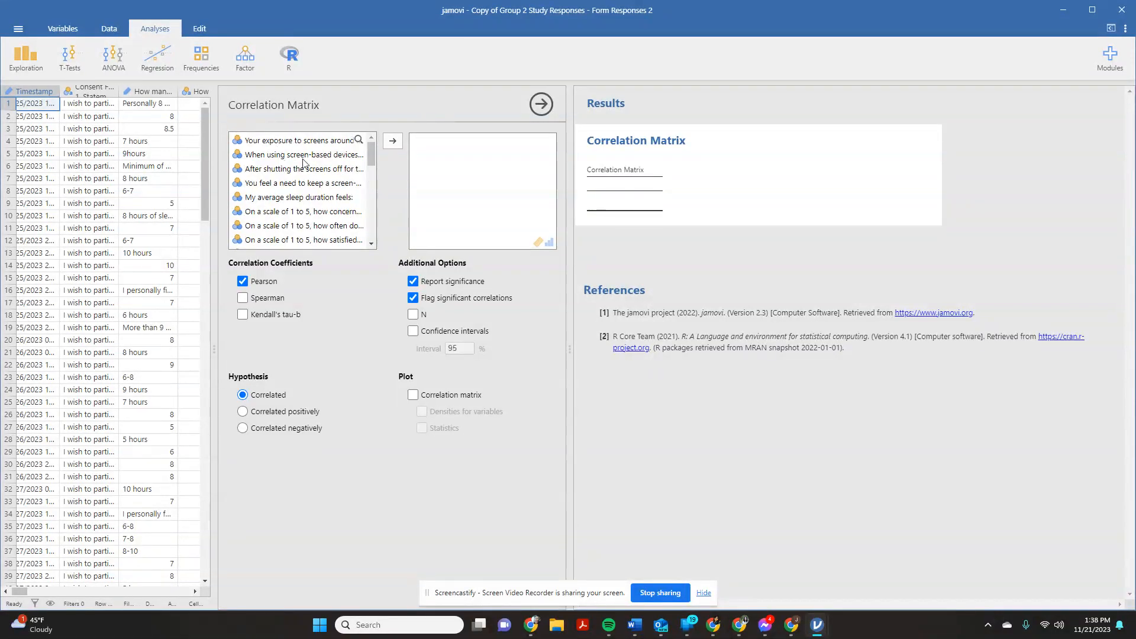
{"action": "left_click", "coordinate": [289, 142]}
{"action": "left_click", "coordinate": [397, 142]}
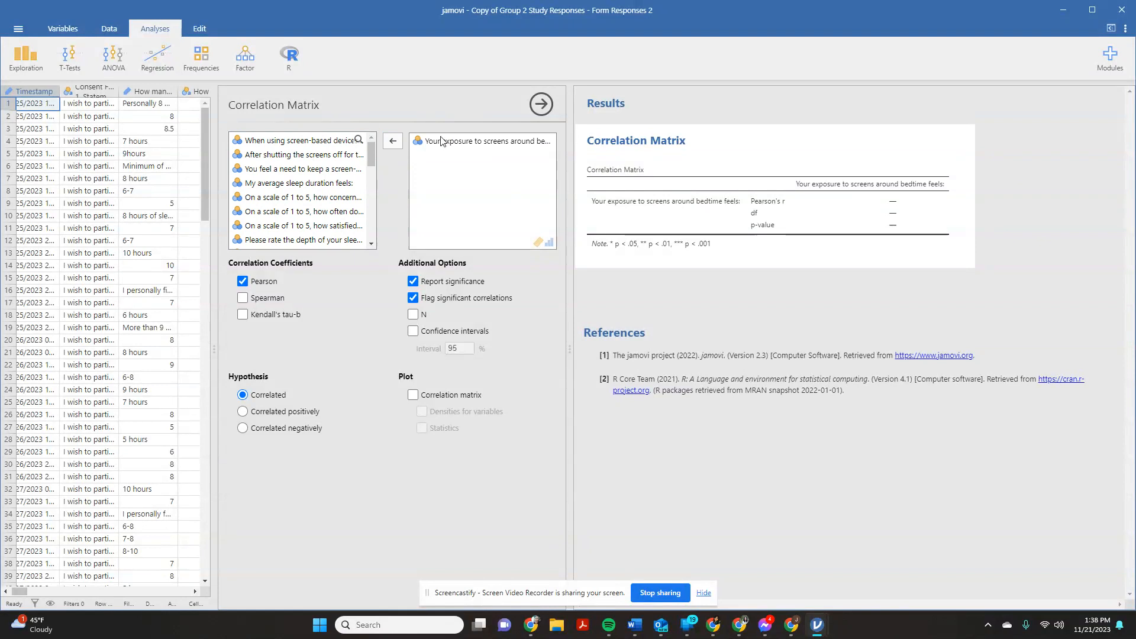
{"action": "left_click", "coordinate": [474, 140]}
{"action": "left_click", "coordinate": [392, 141]}
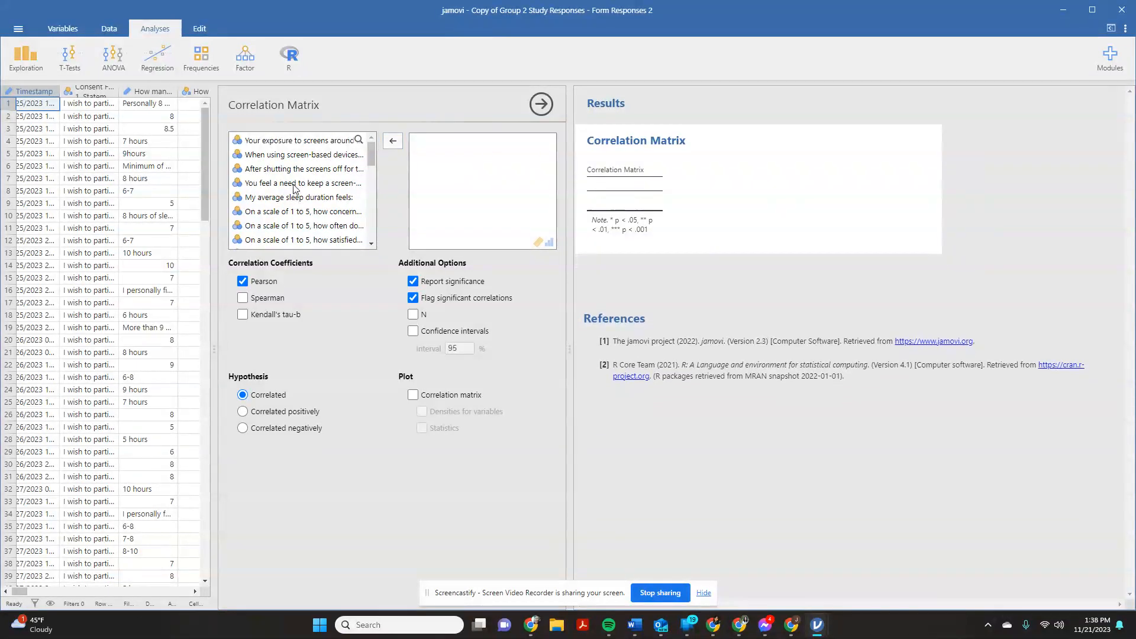
- Add the variables on keeping a device within reach, sleeping hours concern, difficulty falling asleep, sleep quality satisfaction and sleep depth to the correlation matrix
{"action": "left_click", "coordinate": [296, 183]}
{"action": "left_click", "coordinate": [398, 146]}
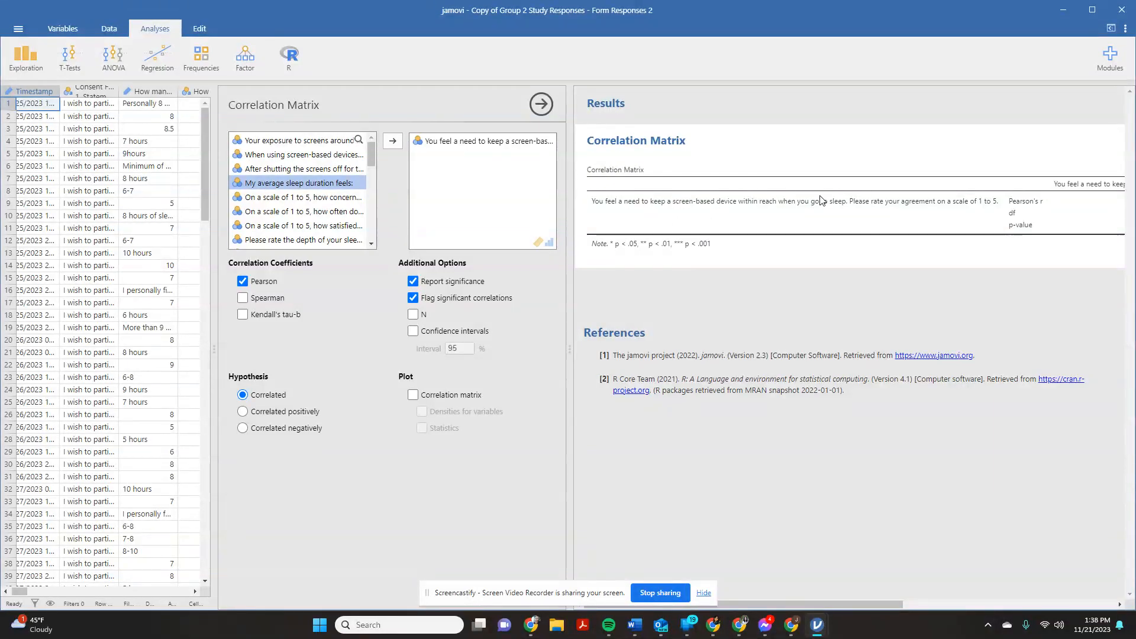
{"action": "left_click", "coordinate": [329, 201]}
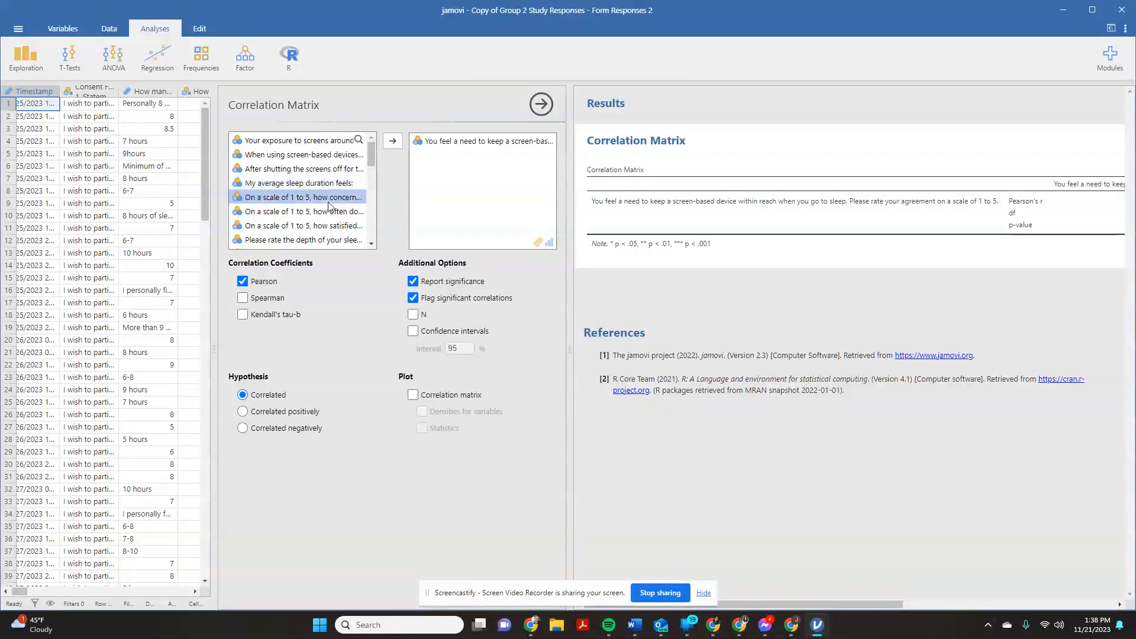
{"action": "left_click", "coordinate": [392, 145]}
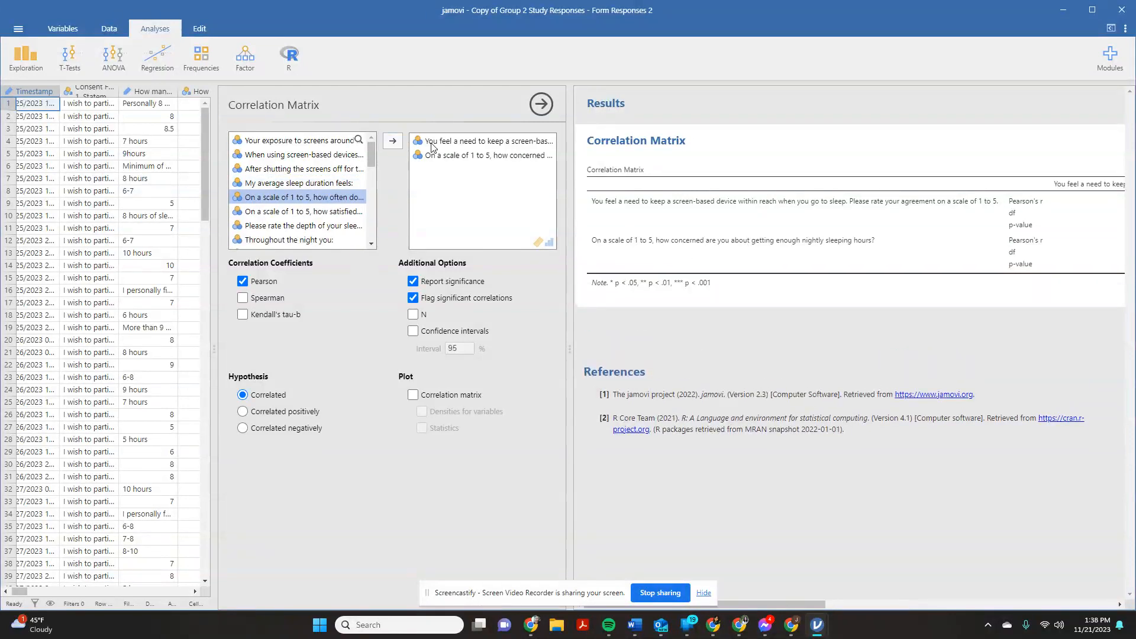
{"action": "left_click", "coordinate": [392, 141]}
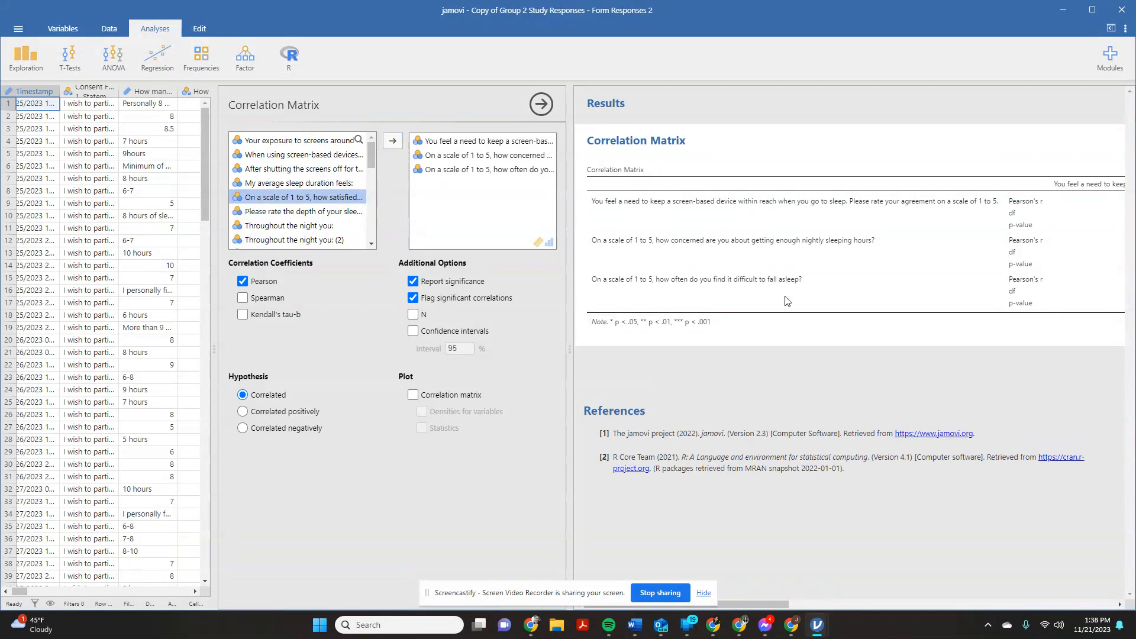
{"action": "left_click", "coordinate": [392, 145]}
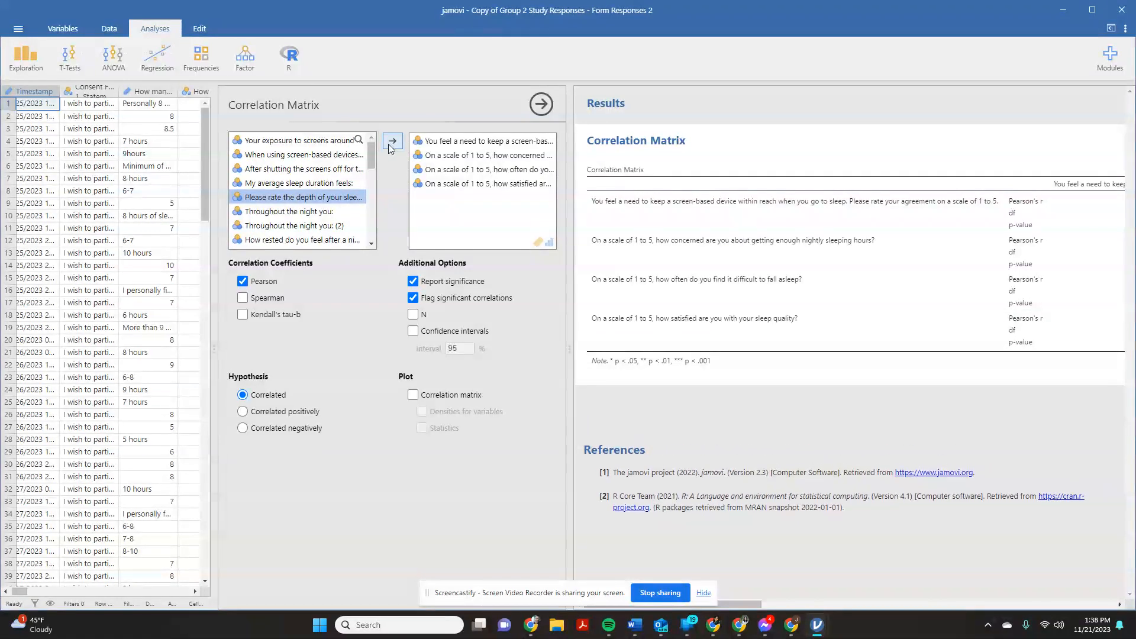
{"action": "left_click", "coordinate": [393, 142]}
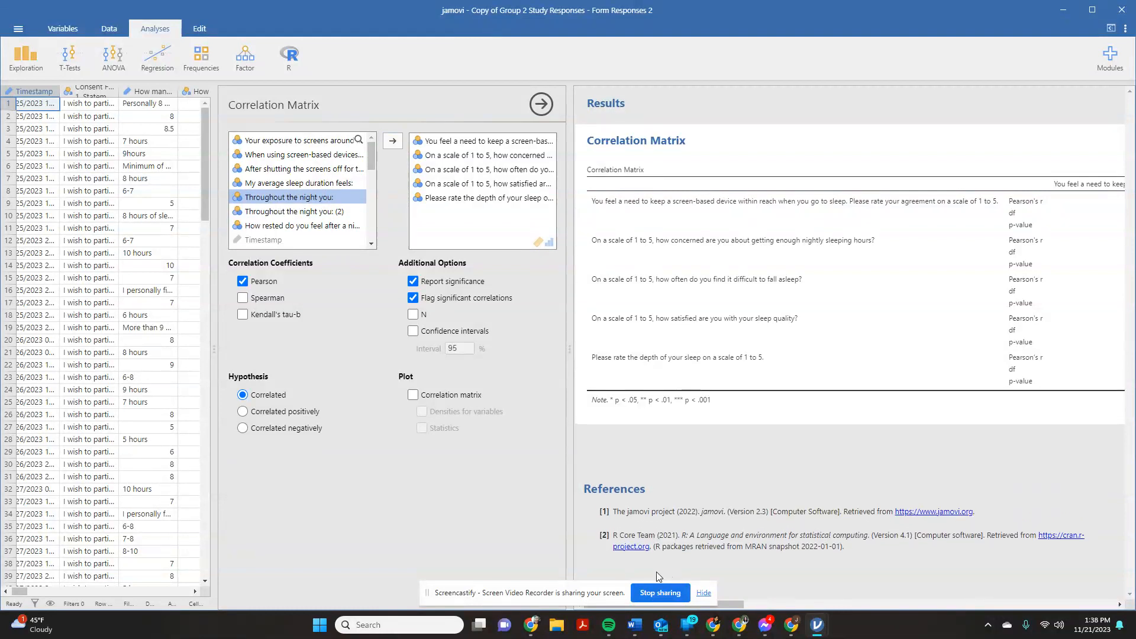
- Examine the Pearson's r and p-values in the correlation matrix and look through the remaining available variables
{"action": "left_click_drag", "start_coordinate": [740, 604], "coordinate": [837, 604]}
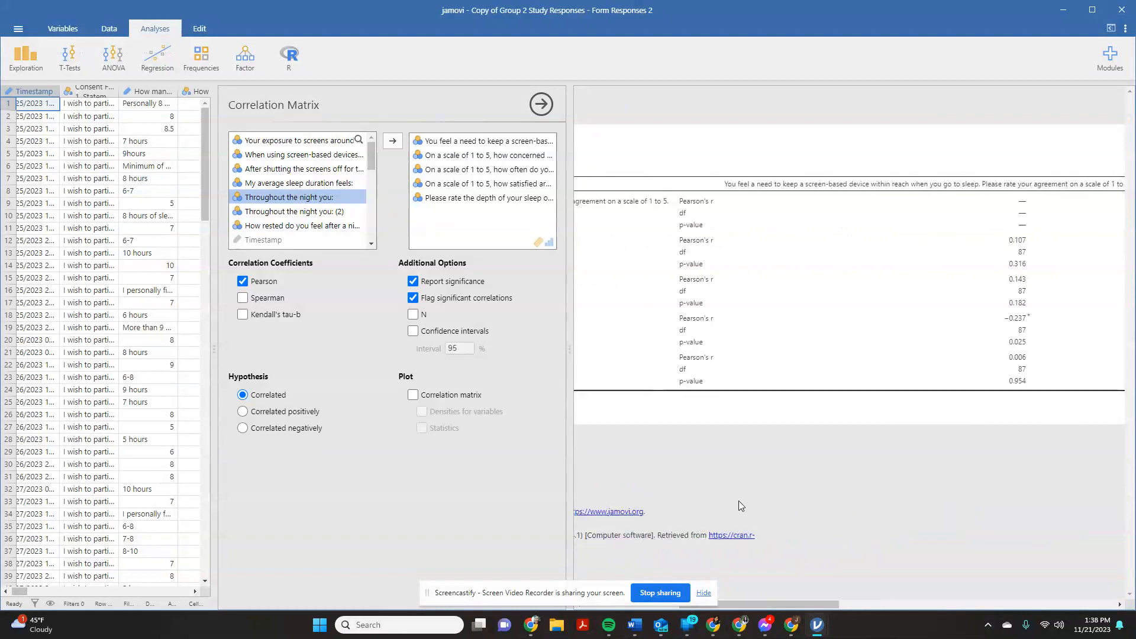
{"action": "left_click", "coordinate": [572, 344]}
{"action": "left_click_drag", "start_coordinate": [781, 606], "coordinate": [690, 606]}
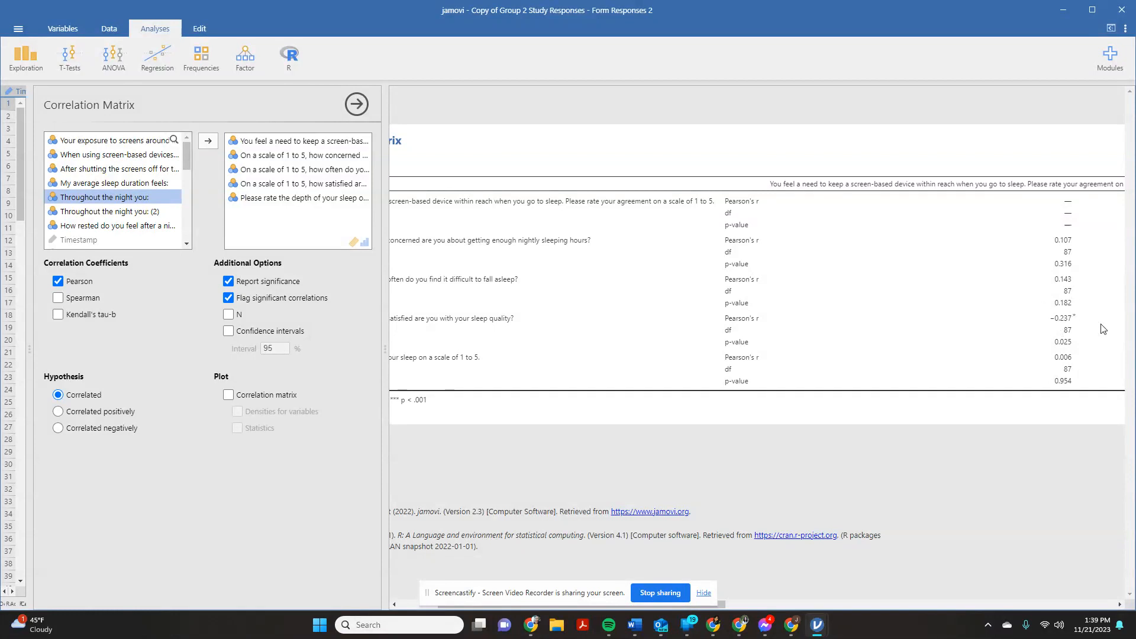
{"action": "scroll", "coordinate": [156, 195], "scroll_direction": "down", "scroll_amount": 5}
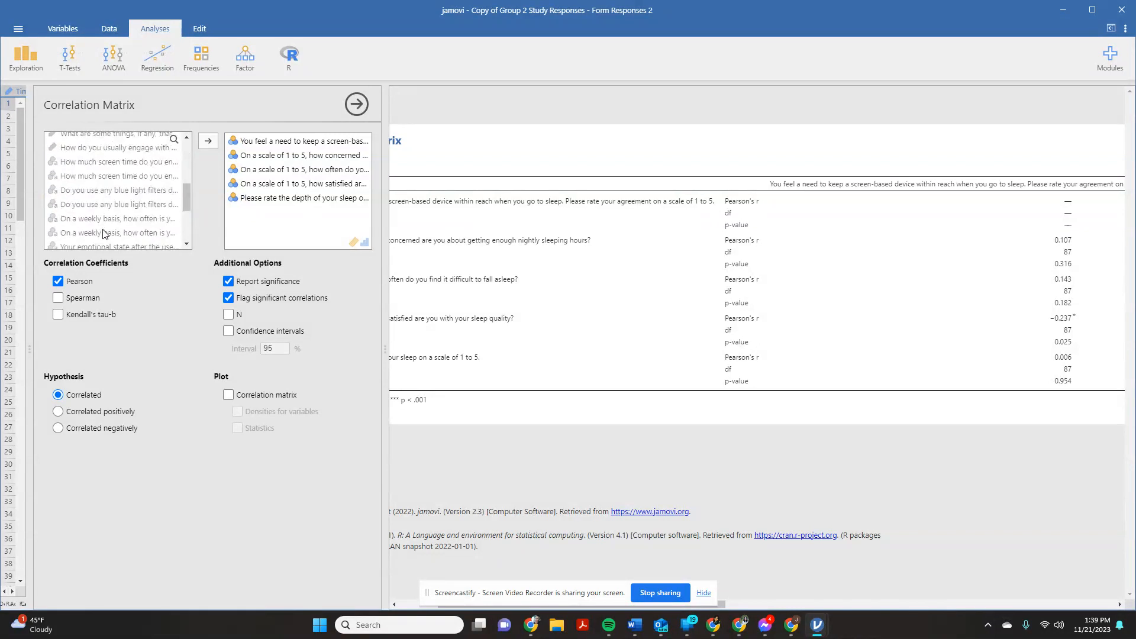
{"action": "scroll", "coordinate": [56, 212], "scroll_direction": "up", "scroll_amount": 2}
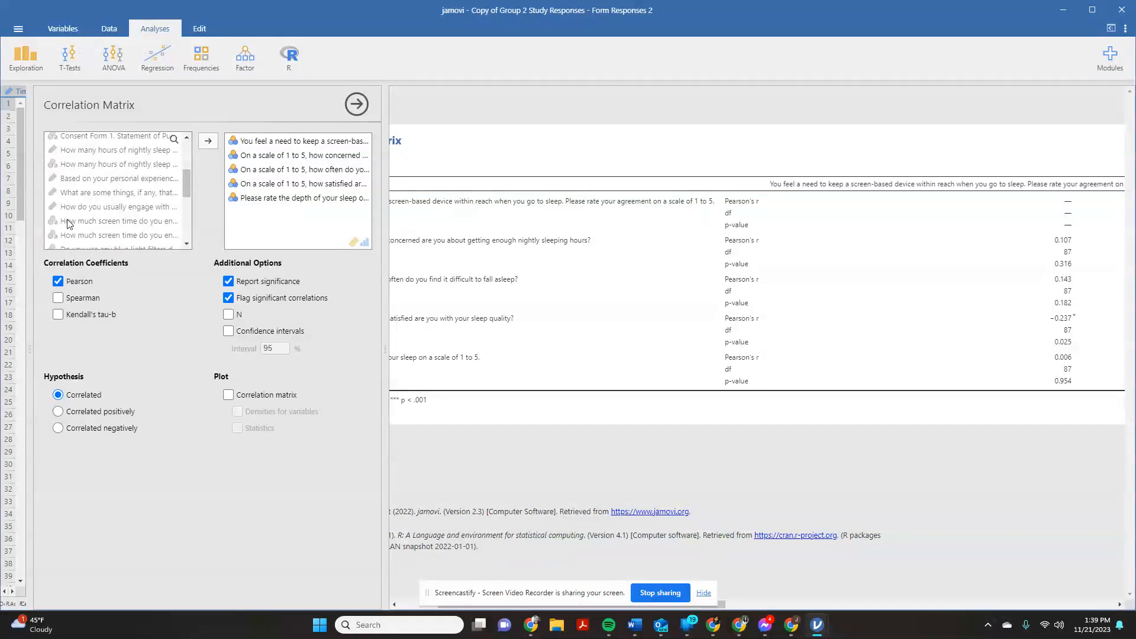
{"action": "scroll", "coordinate": [60, 233], "scroll_direction": "up", "scroll_amount": 3}
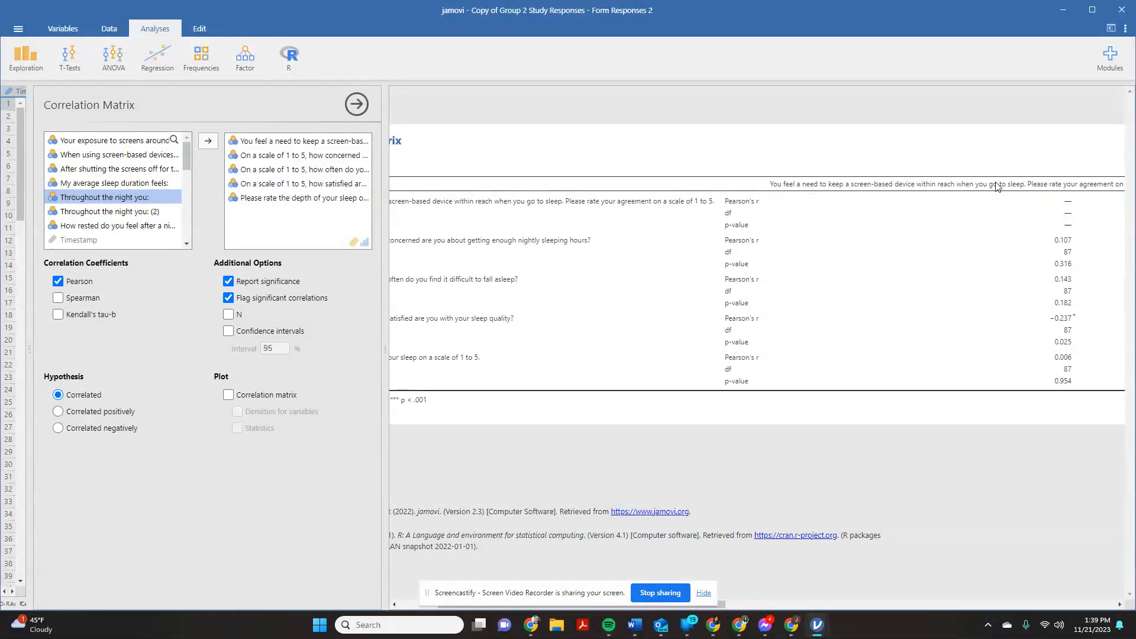
- Close the analysis options, enlarge the data area, and widen the coded ideal nightly sleep hours column to show its full name
{"action": "left_click", "coordinate": [356, 104]}
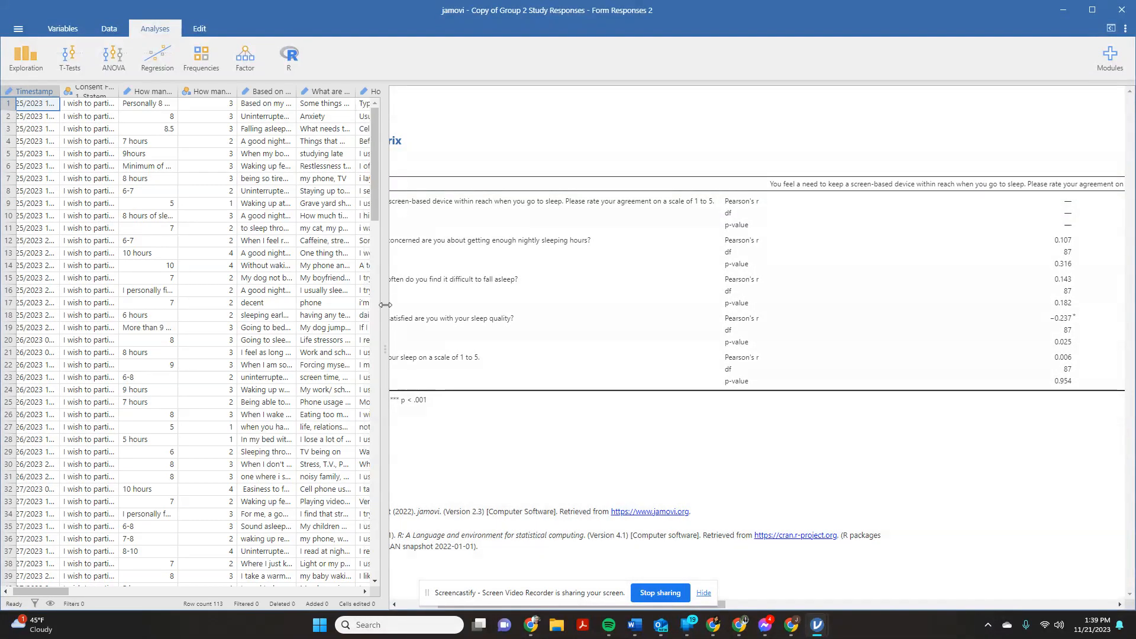
{"action": "left_click_drag", "start_coordinate": [385, 305], "coordinate": [873, 297]}
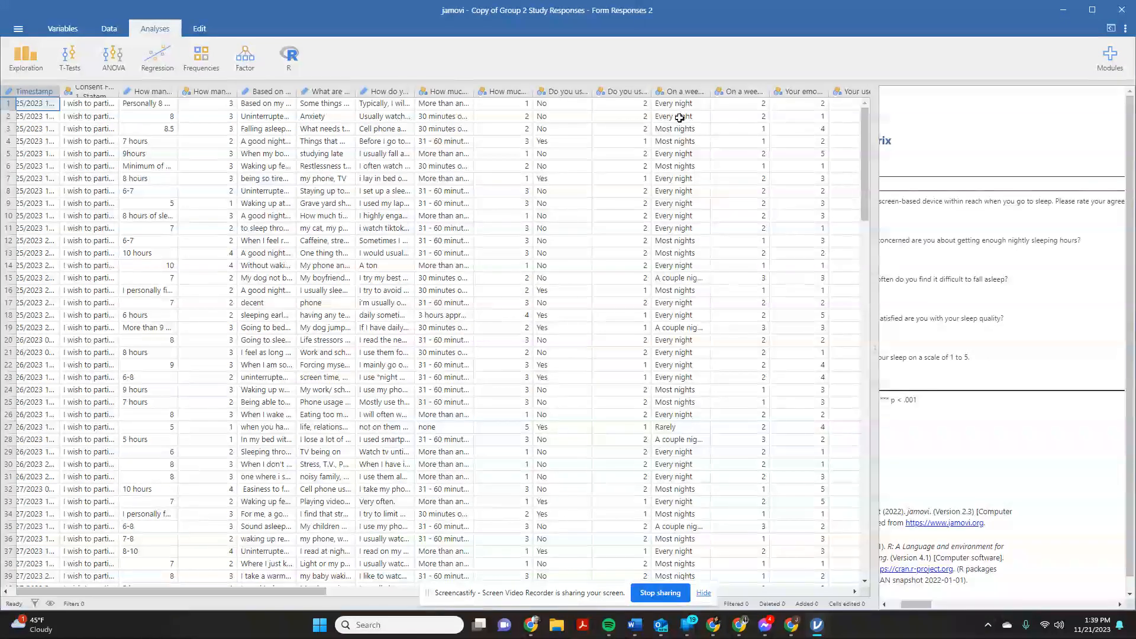
{"action": "mouse_move", "coordinate": [298, 598]}
{"action": "left_mouse_down"}
{"action": "mouse_move", "coordinate": [487, 597]}
{"action": "mouse_move", "coordinate": [290, 595]}
{"action": "left_mouse_up"}
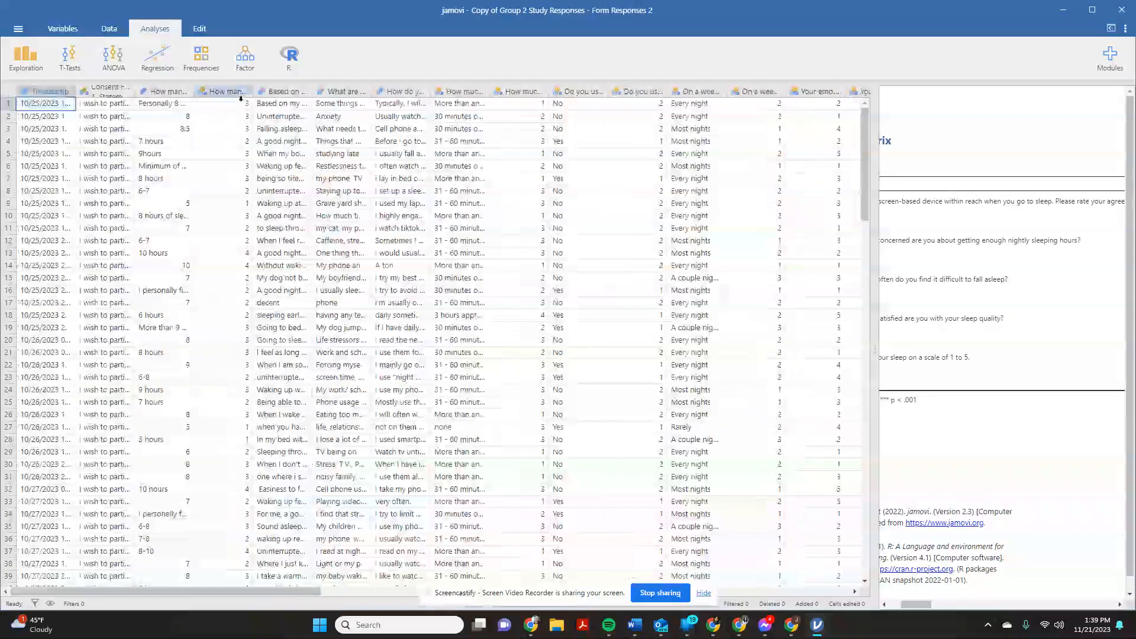
{"action": "left_click_drag", "start_coordinate": [251, 93], "coordinate": [496, 100]}
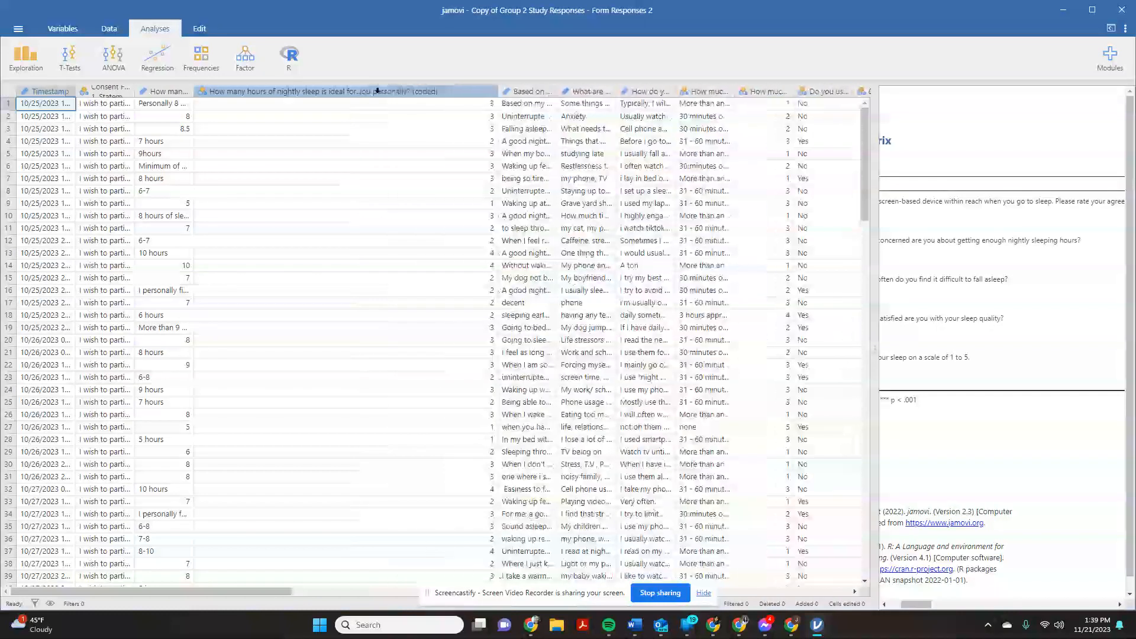
- Set the coded ideal nightly sleep hours variable to measure type Continuous and data type Integer
{"action": "double_click", "coordinate": [377, 90]}
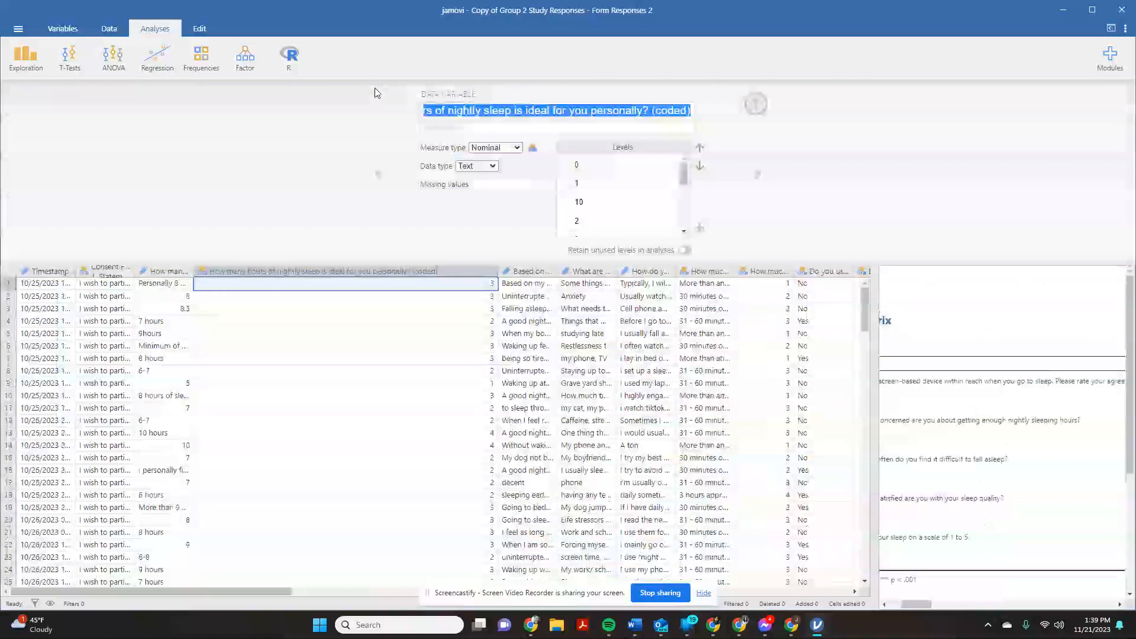
{"action": "left_click", "coordinate": [516, 149]}
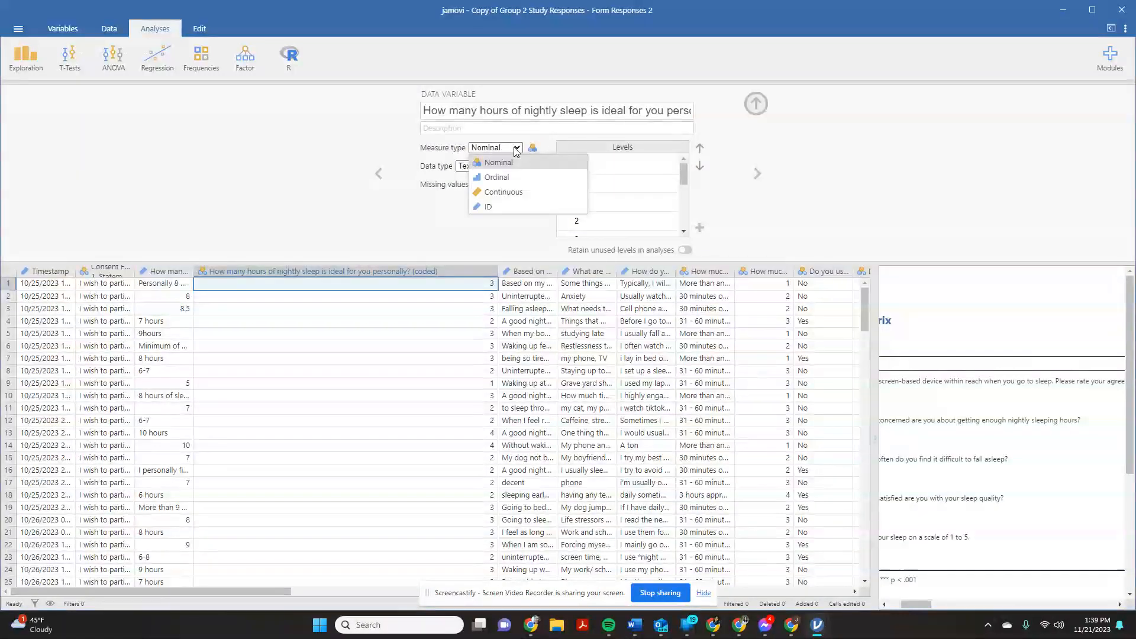
{"action": "left_click", "coordinate": [513, 193]}
{"action": "left_click", "coordinate": [482, 167]}
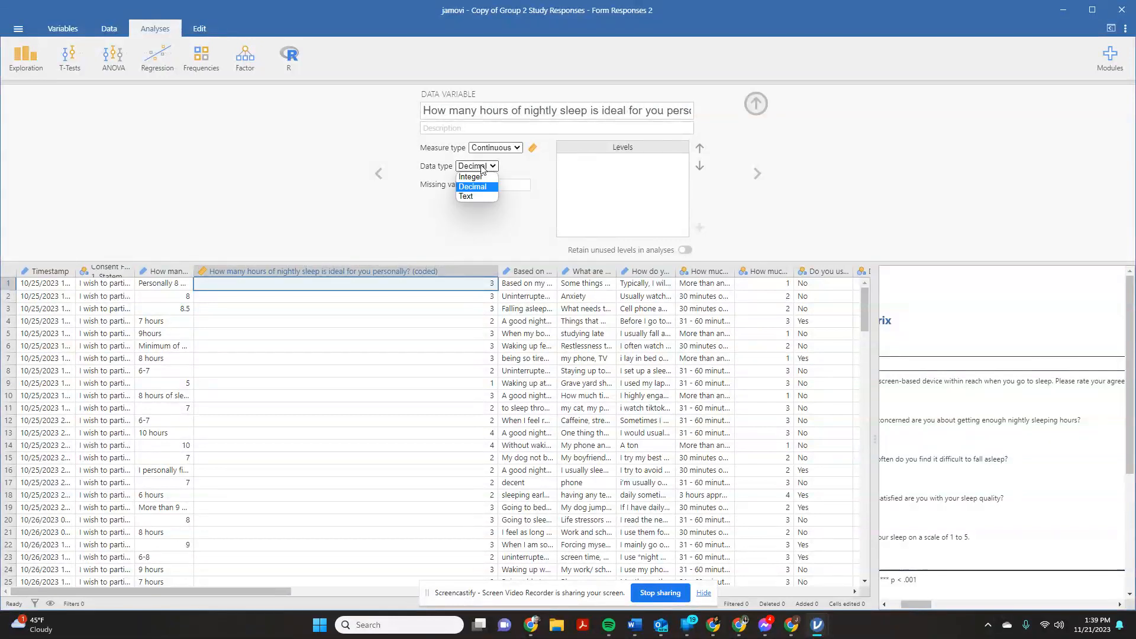
{"action": "left_click", "coordinate": [482, 177]}
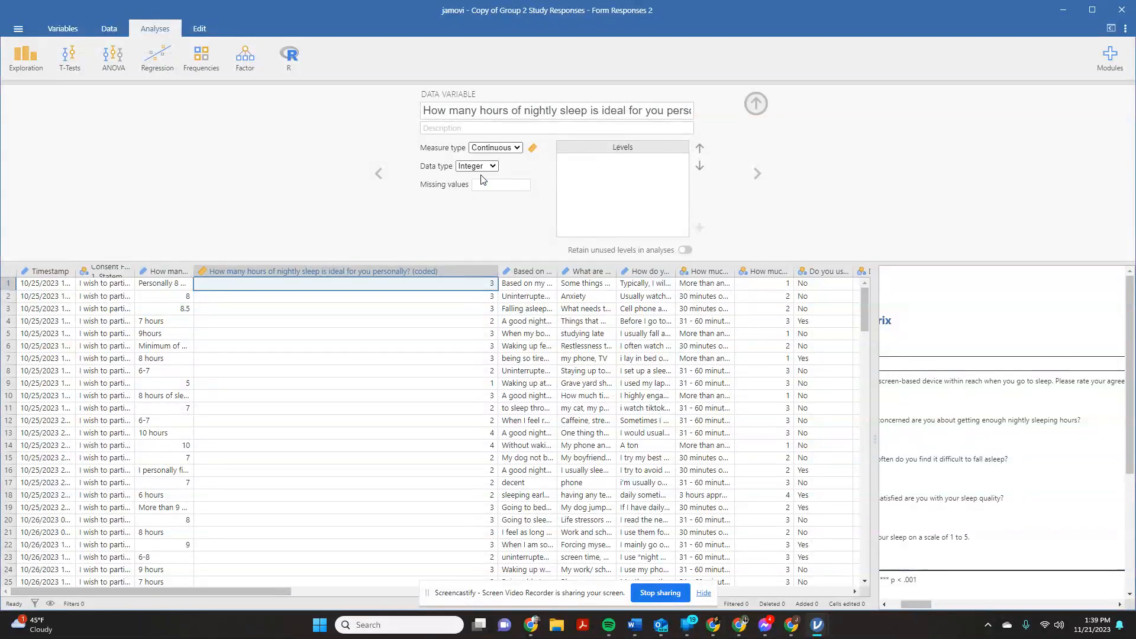
{"action": "left_click", "coordinate": [307, 412]}
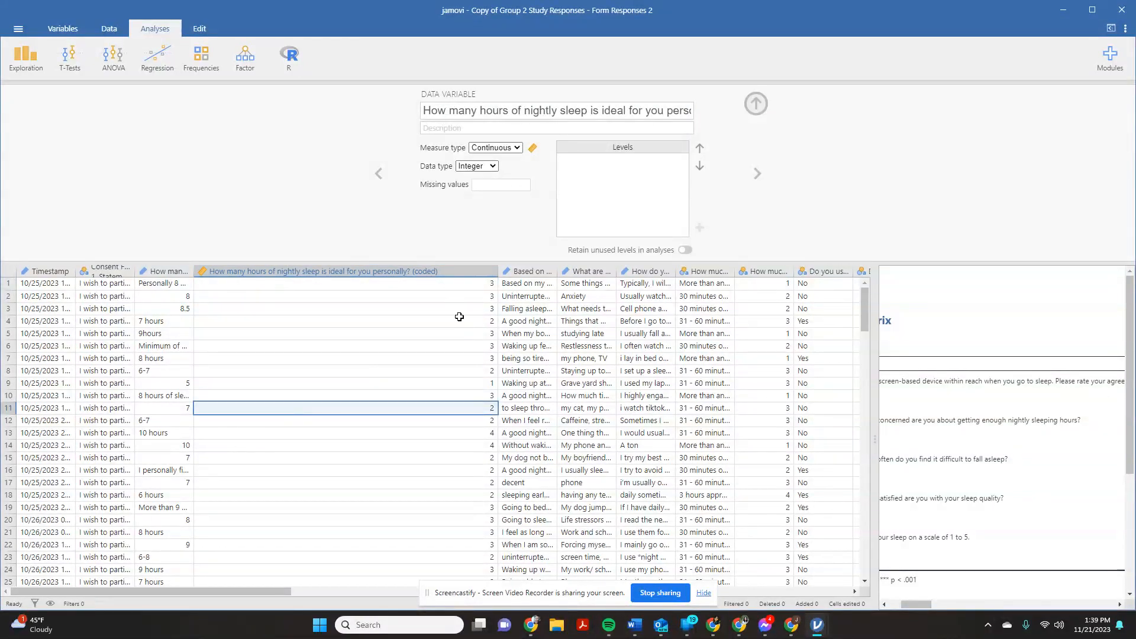
{"action": "left_click", "coordinate": [755, 104]}
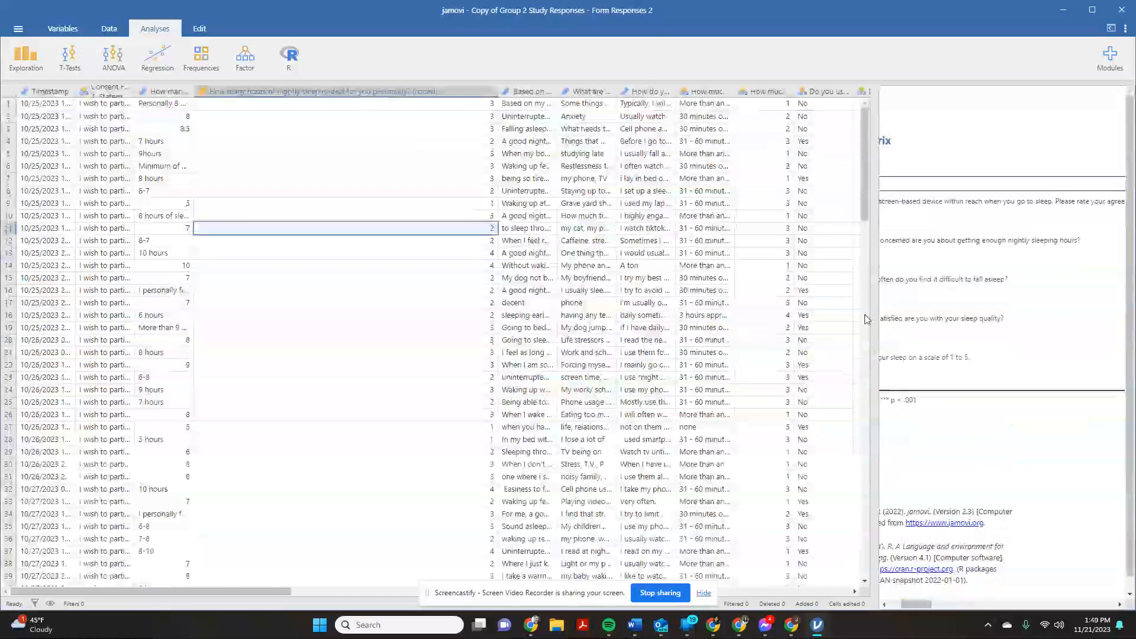
- Create a second correlation matrix with the coded ideal nightly sleep hours and the physical symptoms from screen-based devices around bedtime
{"action": "left_click_drag", "start_coordinate": [870, 325], "coordinate": [618, 312]}
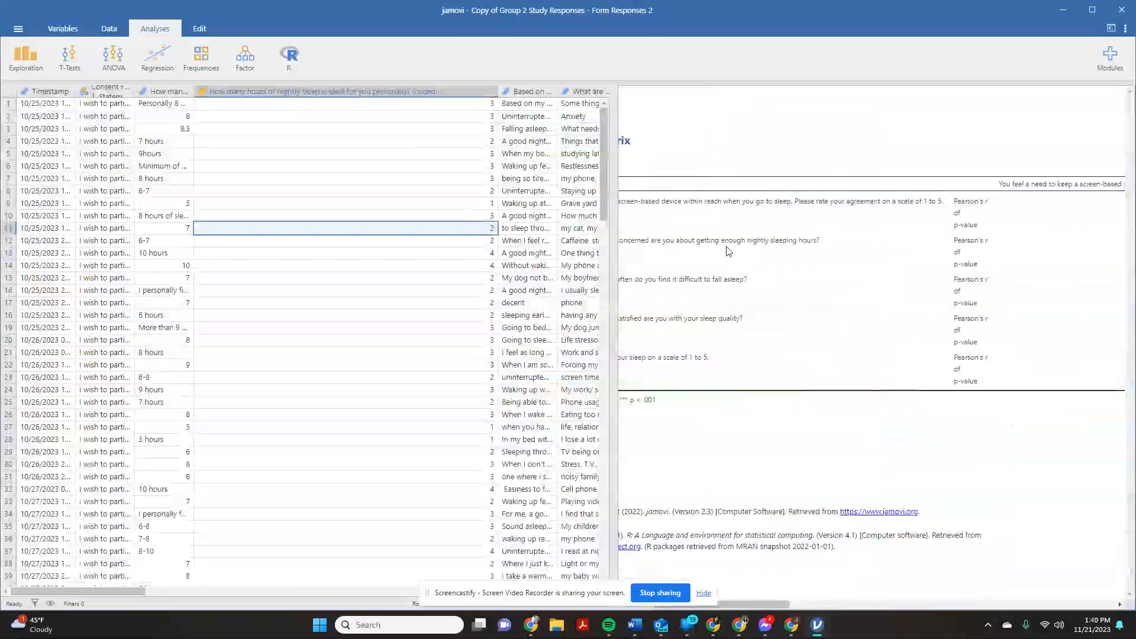
{"action": "left_click", "coordinate": [150, 65]}
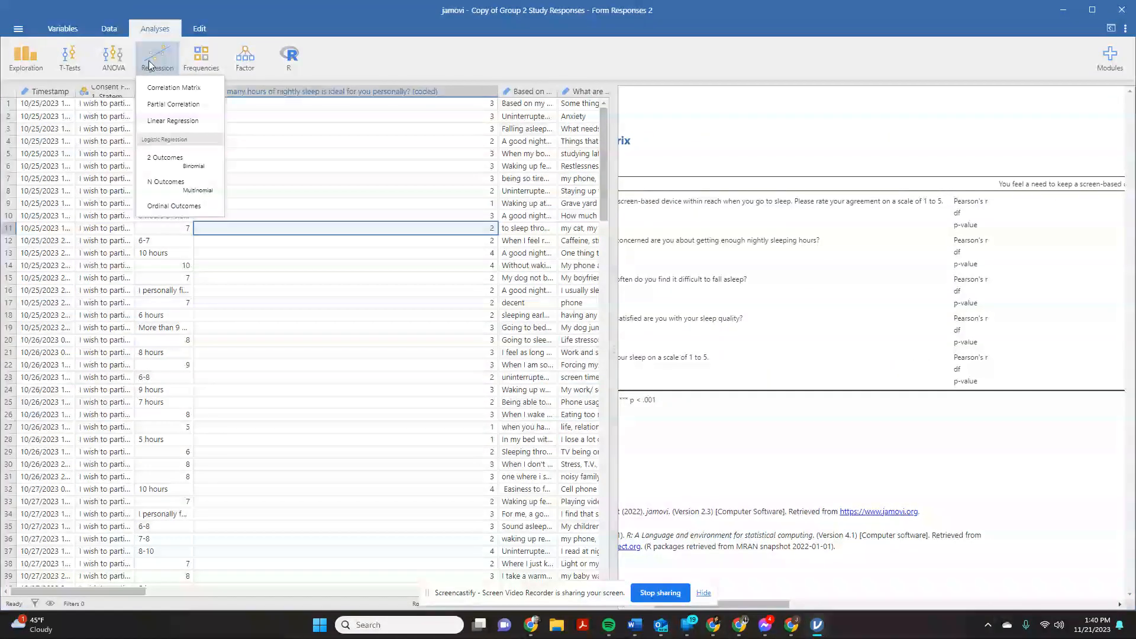
{"action": "left_click", "coordinate": [172, 87]}
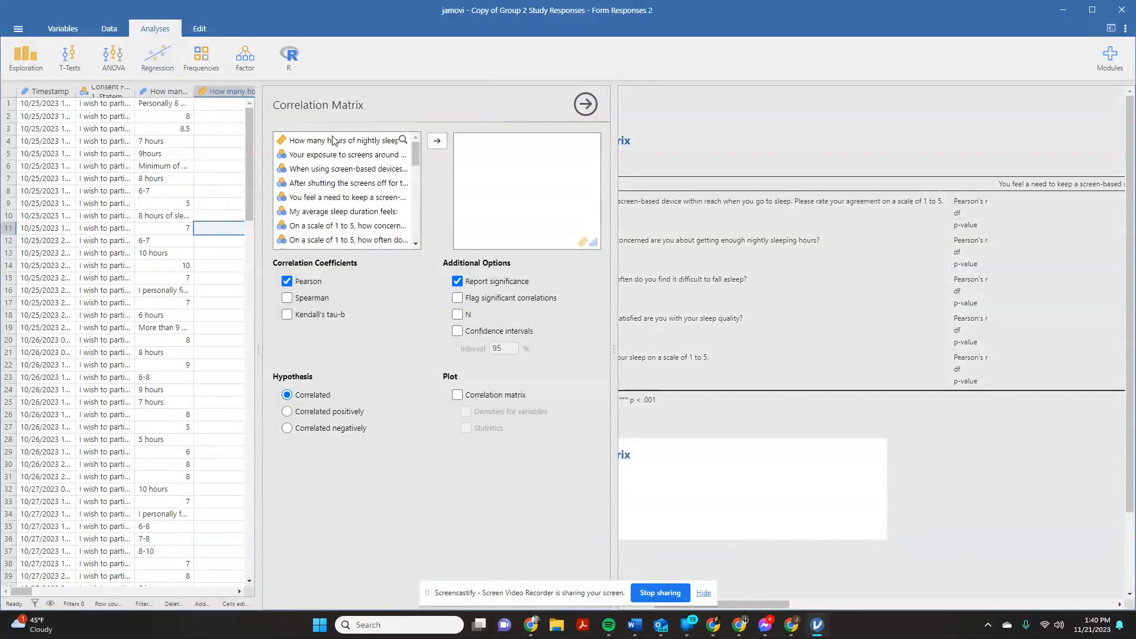
{"action": "left_click", "coordinate": [335, 143]}
{"action": "left_click", "coordinate": [443, 145]}
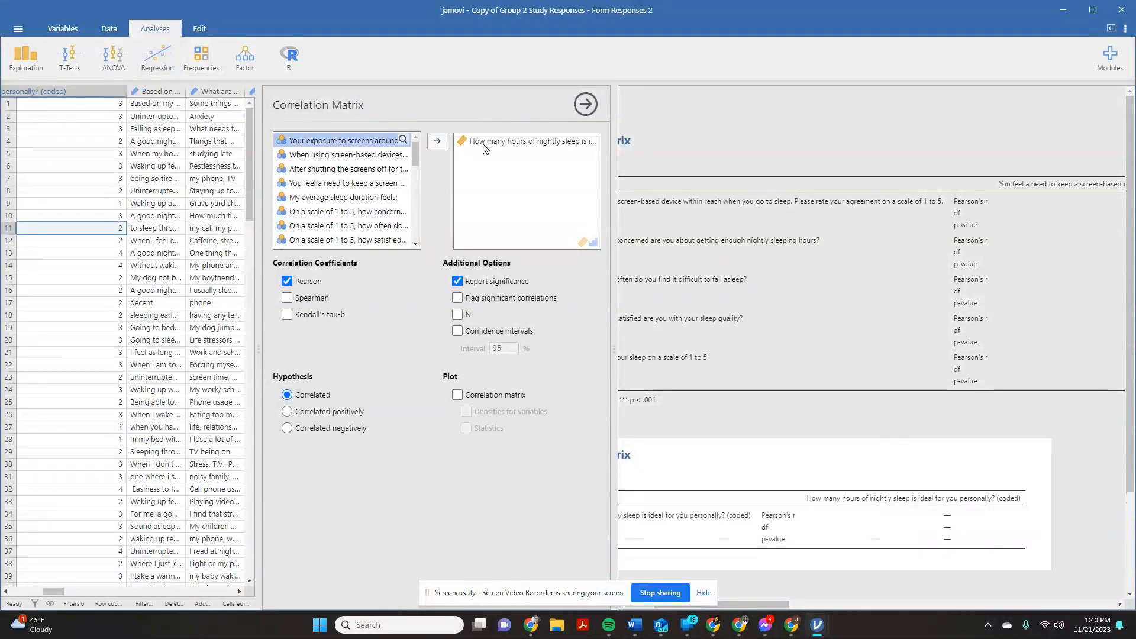
{"action": "left_click", "coordinate": [507, 148]}
{"action": "left_click", "coordinate": [350, 155]}
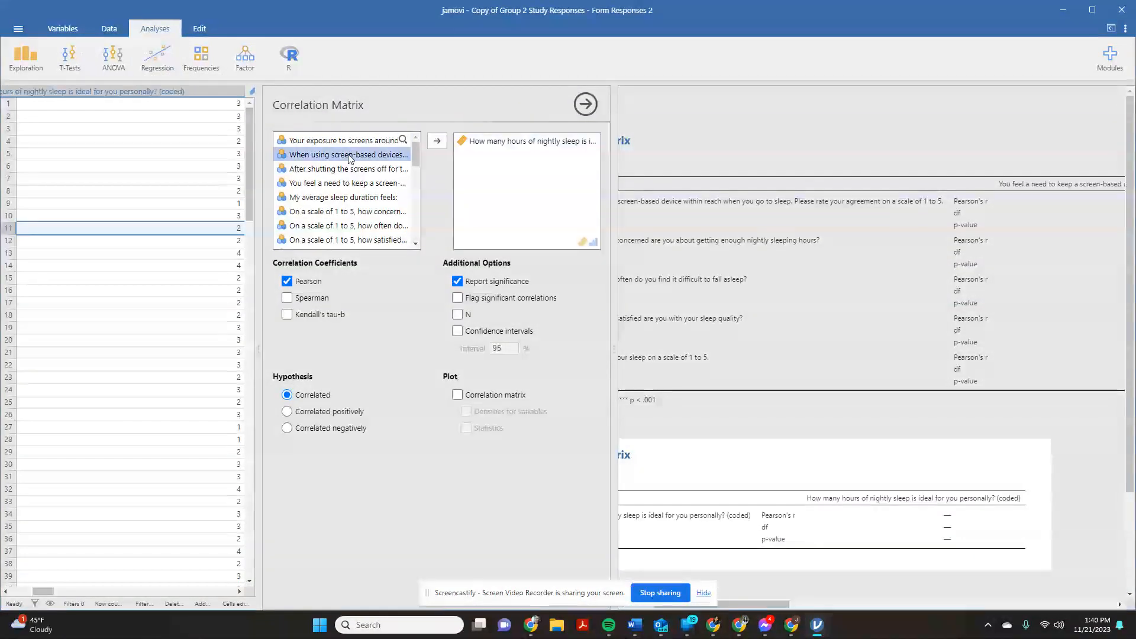
{"action": "left_click", "coordinate": [437, 140]}
{"action": "mouse_move", "coordinate": [762, 605]}
{"action": "left_mouse_down"}
{"action": "mouse_move", "coordinate": [1000, 597]}
{"action": "mouse_move", "coordinate": [753, 600]}
{"action": "left_mouse_up"}
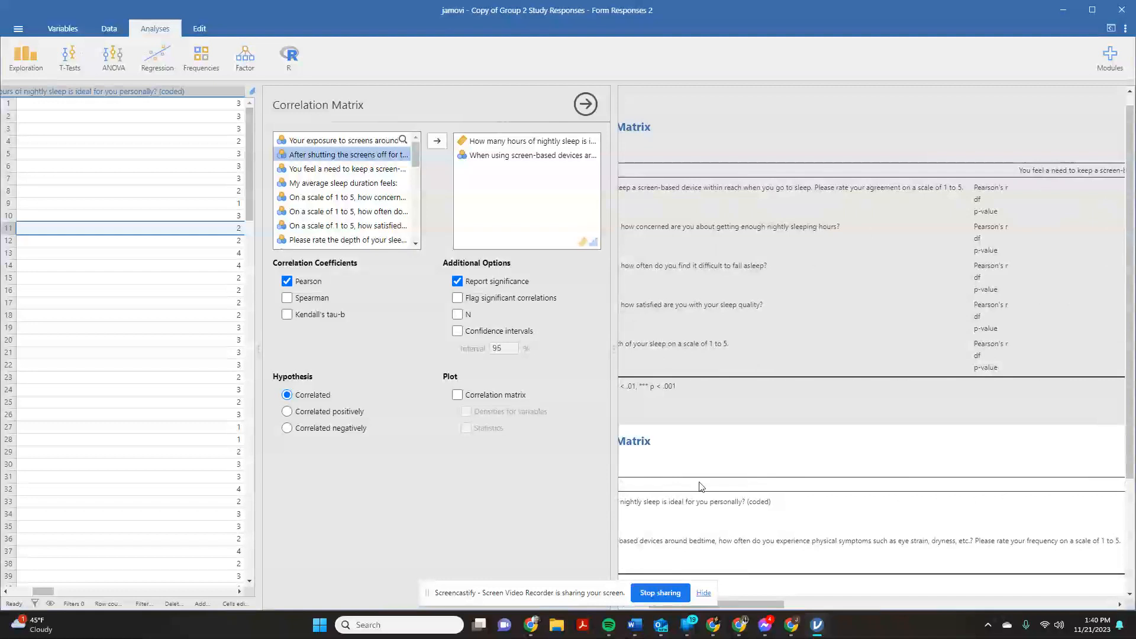
- Close the correlation options, narrow the coded ideal nightly sleep hours column, and widen the coded bedtime screen time column to show its name
{"action": "left_click", "coordinate": [585, 104]}
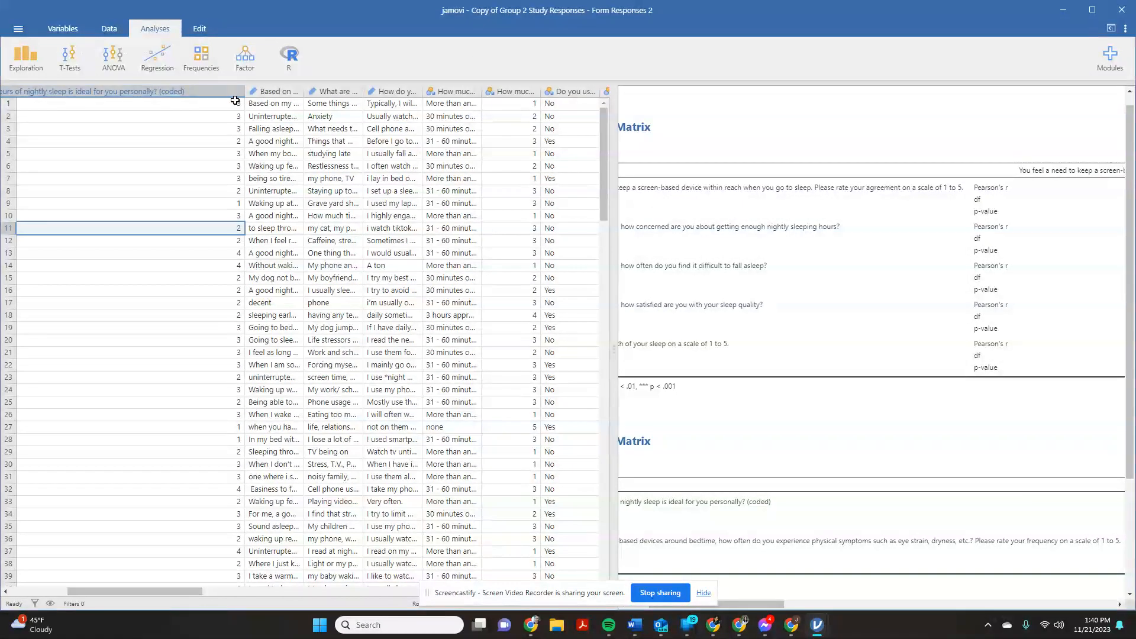
{"action": "left_click_drag", "start_coordinate": [235, 101], "coordinate": [74, 113]}
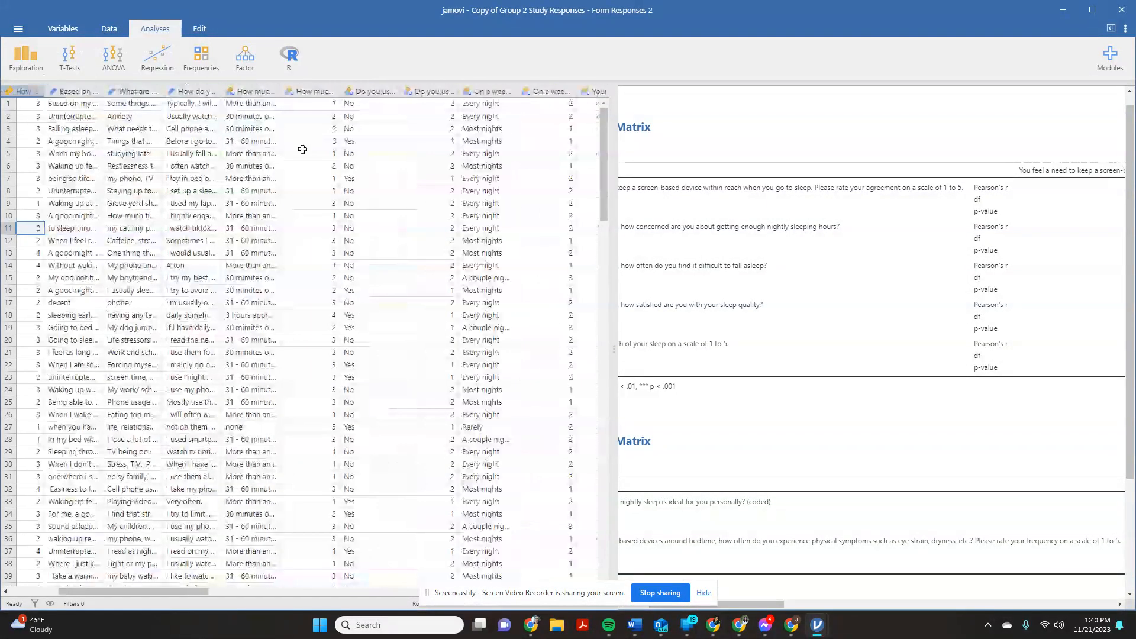
{"action": "left_click_drag", "start_coordinate": [335, 93], "coordinate": [522, 93]}
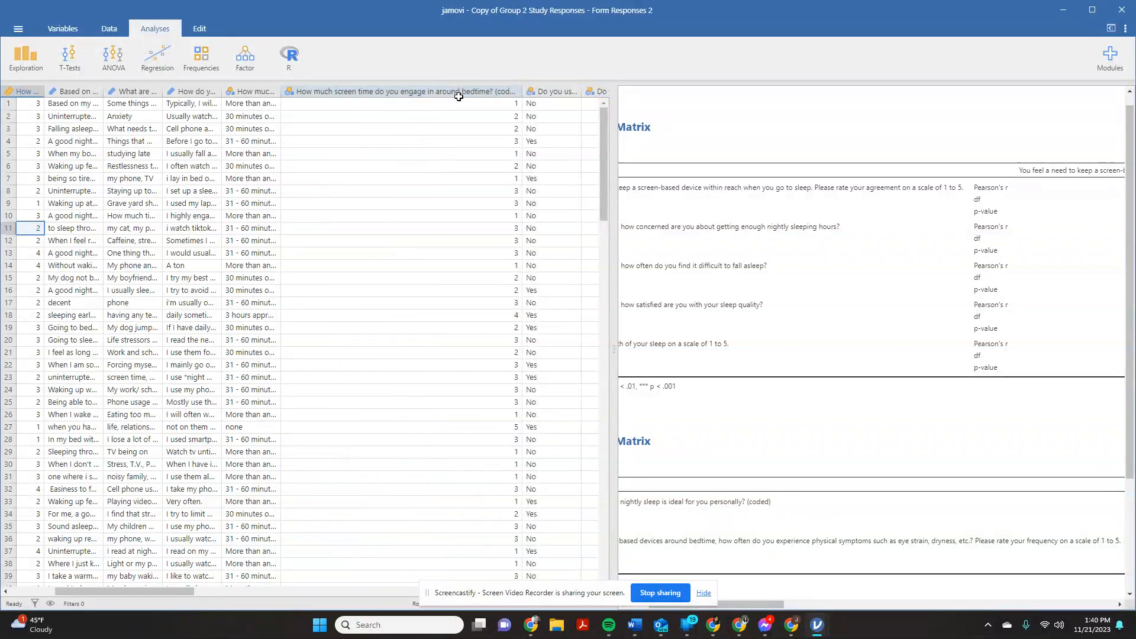
- Set the coded bedtime screen time variable to measure type Continuous and data type Integer, and close its variable settings
{"action": "left_click", "coordinate": [420, 90]}
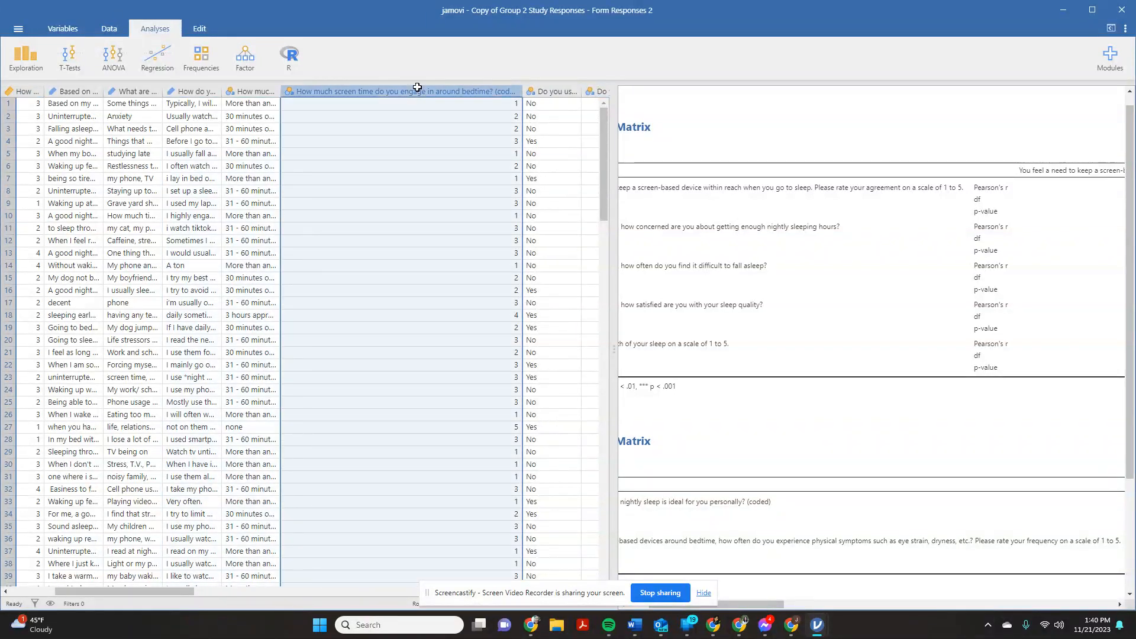
{"action": "double_click", "coordinate": [366, 91]}
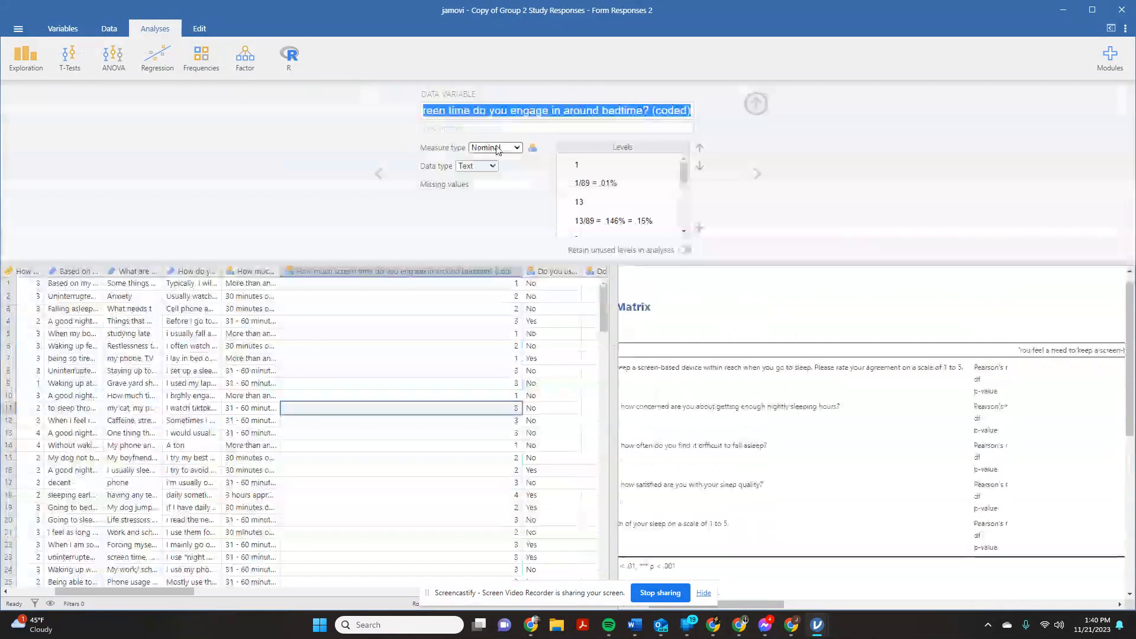
{"action": "left_click", "coordinate": [496, 148]}
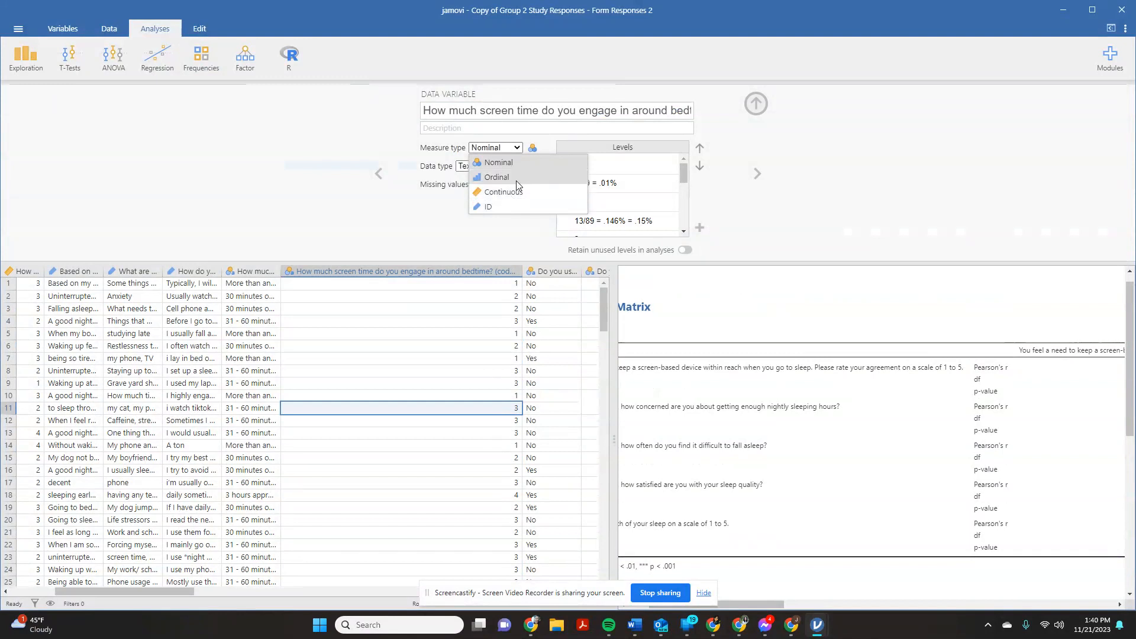
{"action": "left_click", "coordinate": [517, 194]}
{"action": "left_click", "coordinate": [481, 166]}
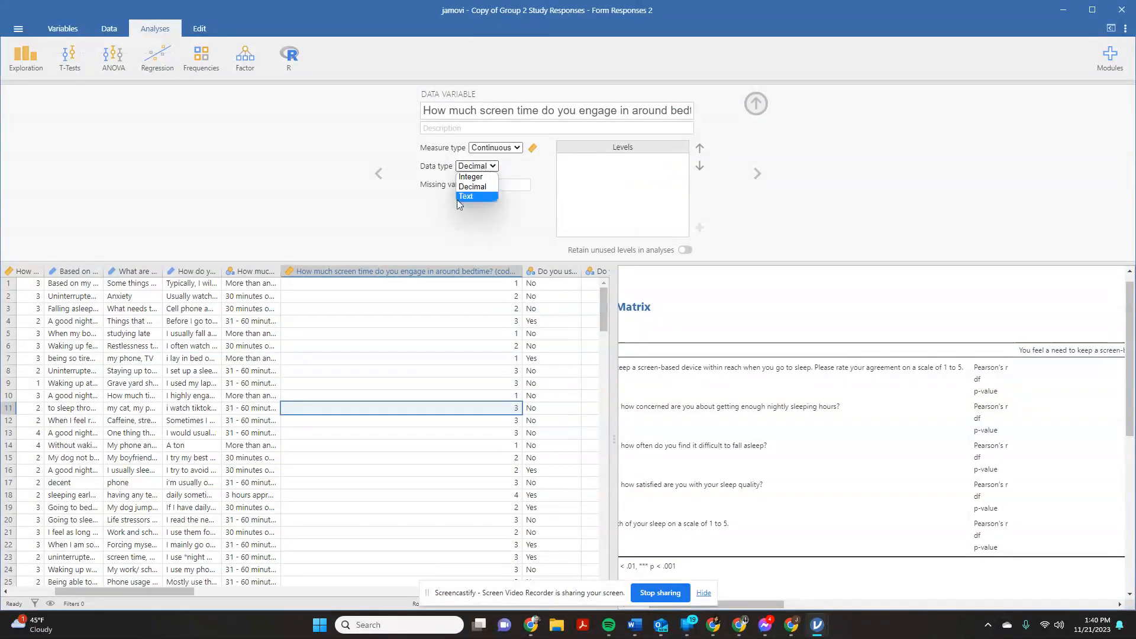
{"action": "left_click", "coordinate": [485, 178]}
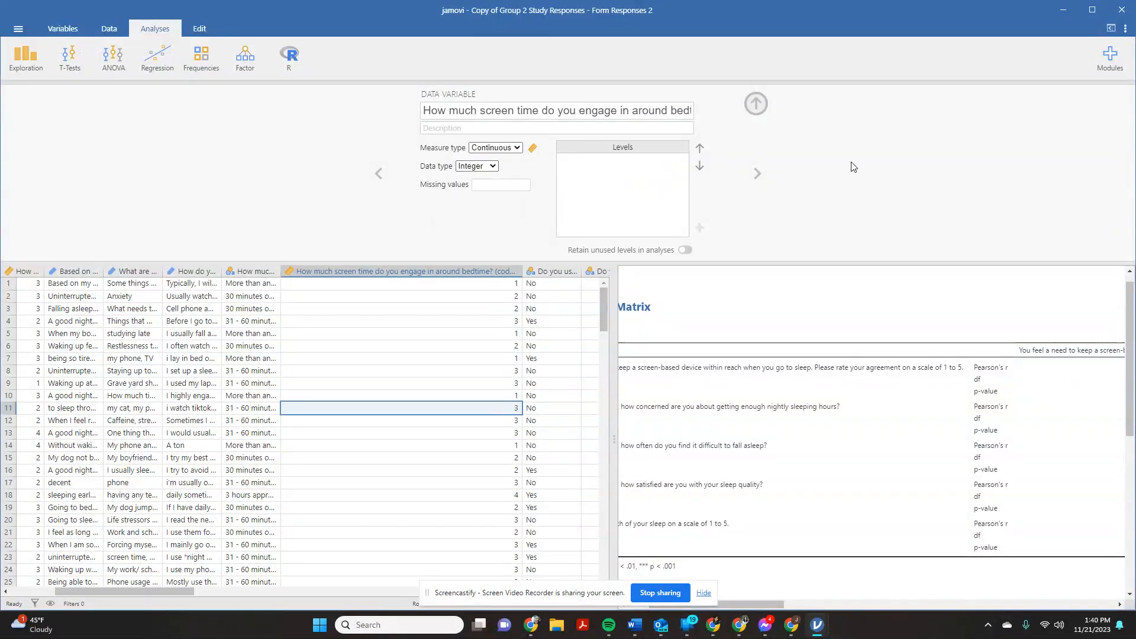
{"action": "left_click", "coordinate": [757, 105]}
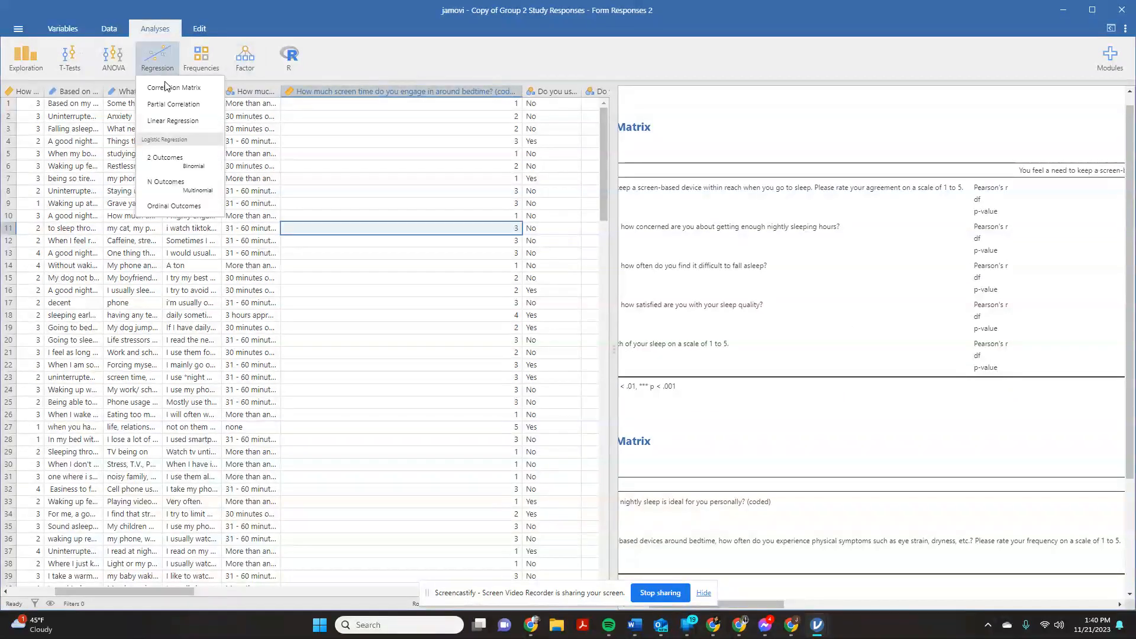
- Create a third correlation matrix with the coded bedtime screen time and coded ideal nightly sleep hours, and examine its results
{"action": "left_click", "coordinate": [173, 88]}
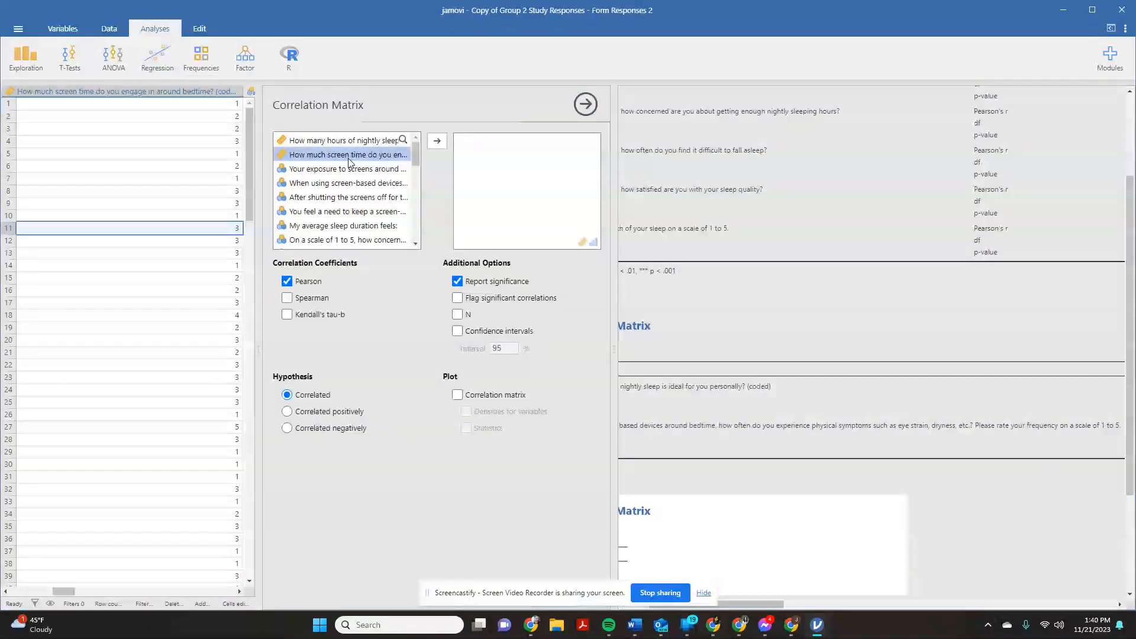
{"action": "left_click", "coordinate": [437, 140]}
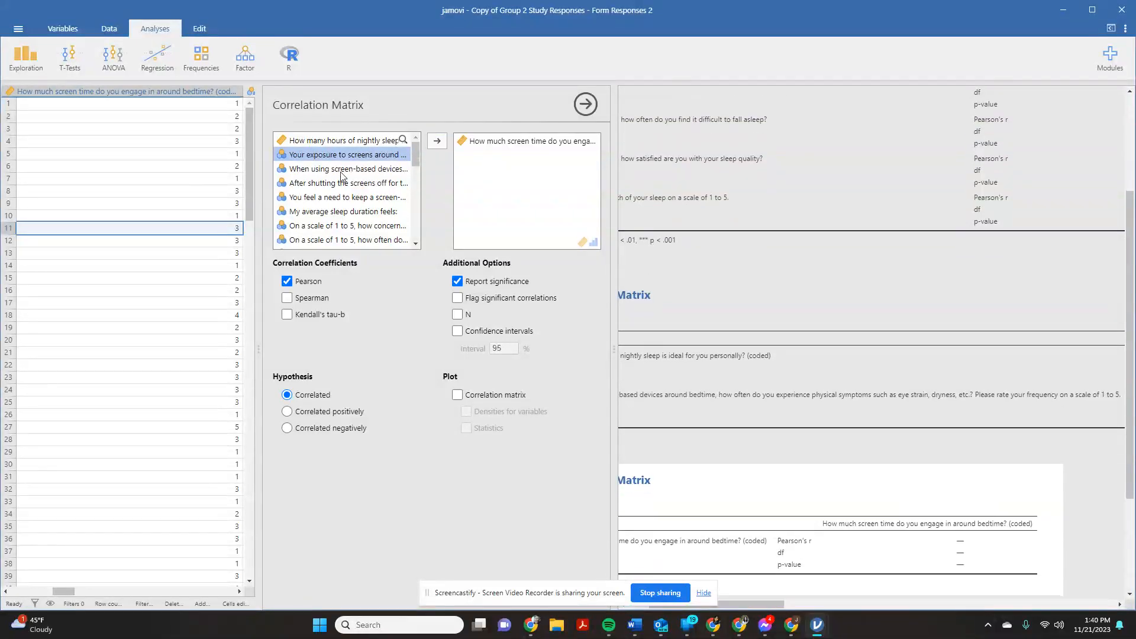
{"action": "left_click", "coordinate": [343, 140]}
{"action": "left_click", "coordinate": [437, 140]}
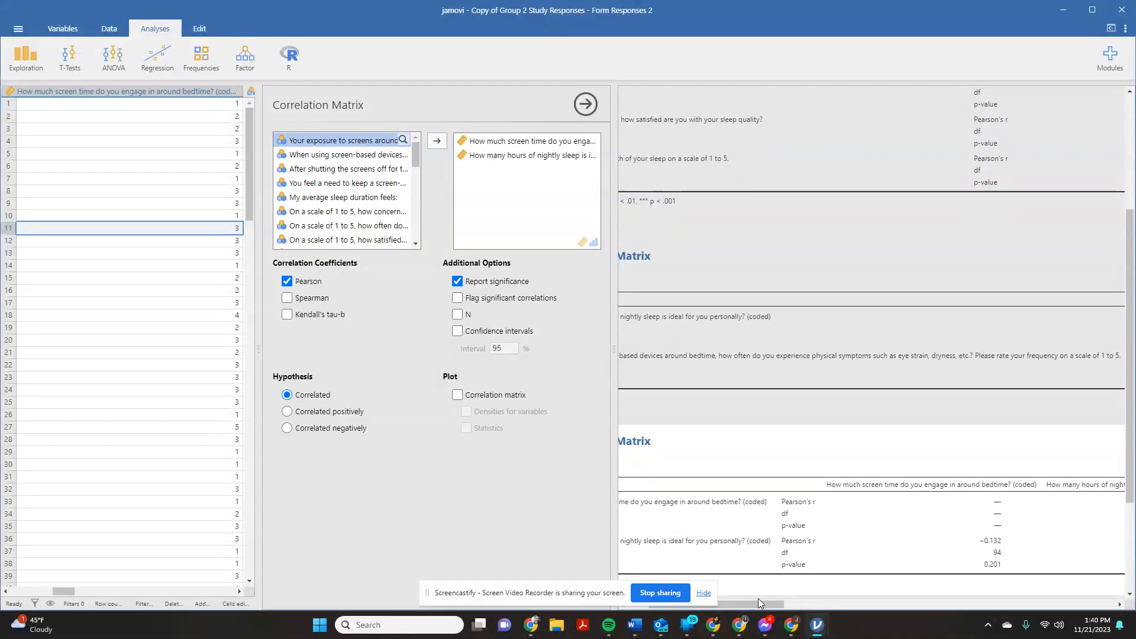
{"action": "left_click_drag", "start_coordinate": [756, 605], "coordinate": [805, 604]}
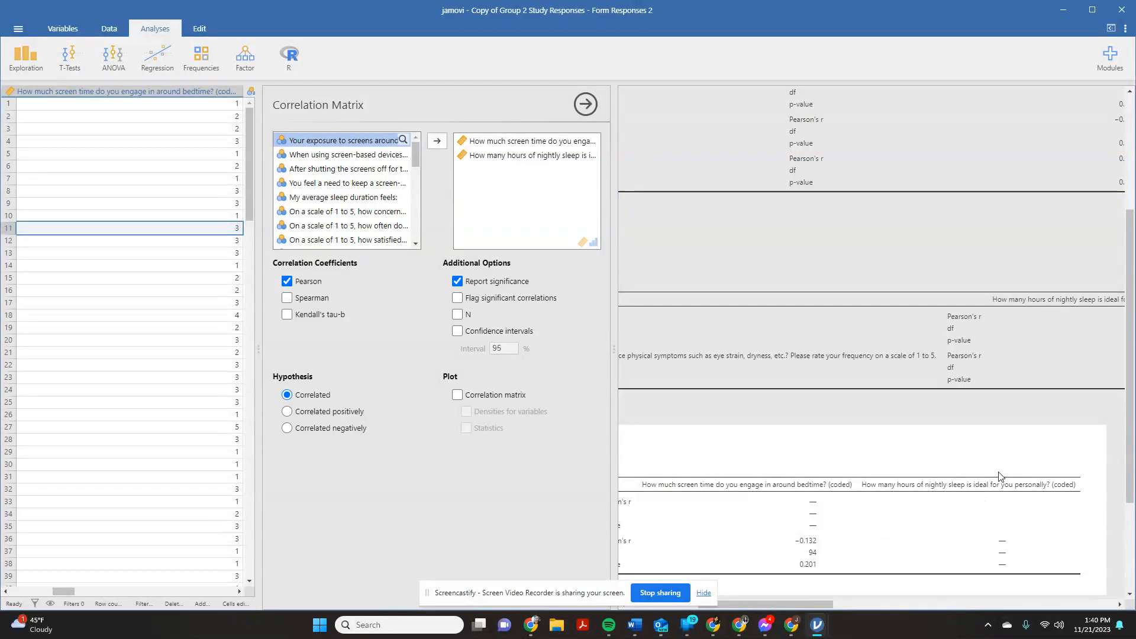
{"action": "left_click_drag", "start_coordinate": [789, 605], "coordinate": [737, 604]}
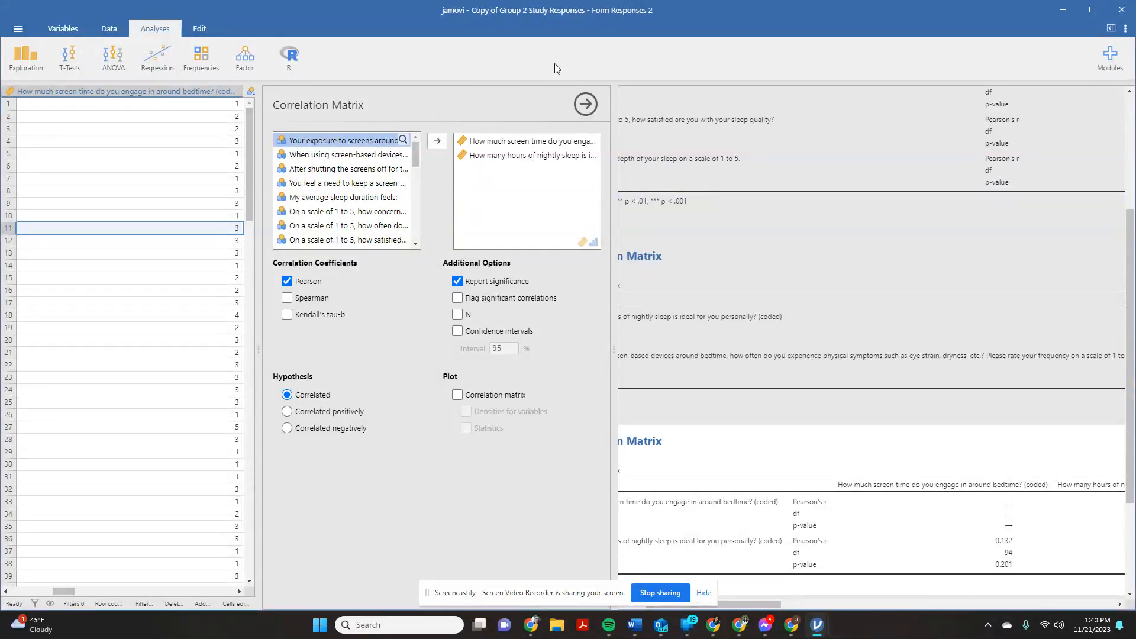
- Copy the coded bedtime screen time question into the variable's description and rename the variable ScreentimeBedtime
{"action": "left_click", "coordinate": [582, 104]}
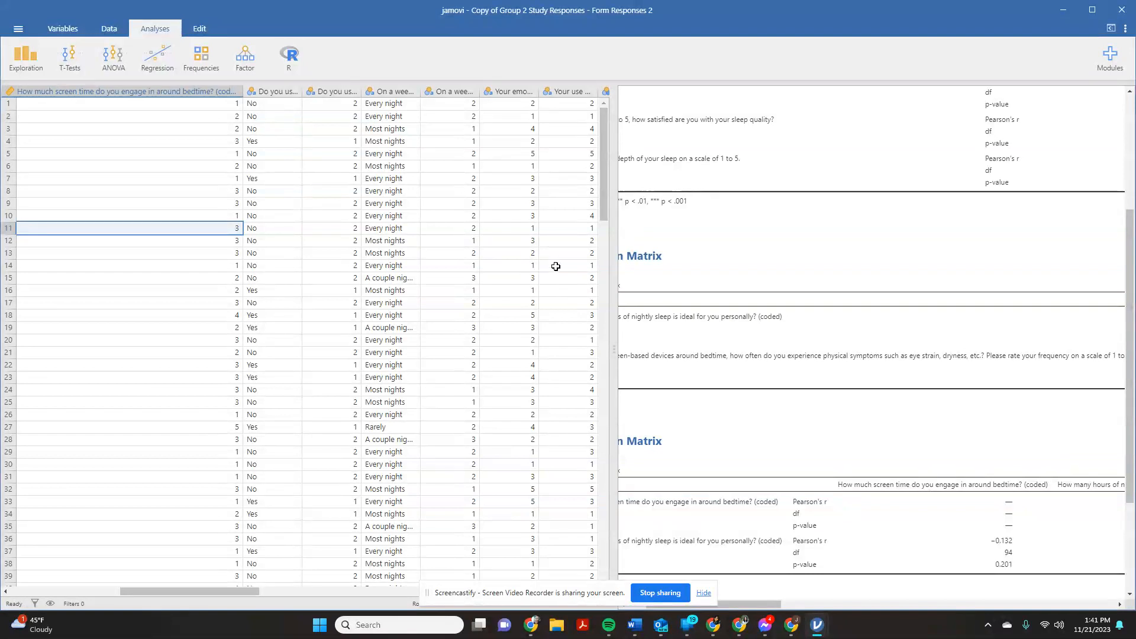
{"action": "left_click_drag", "start_coordinate": [610, 353], "coordinate": [846, 353]}
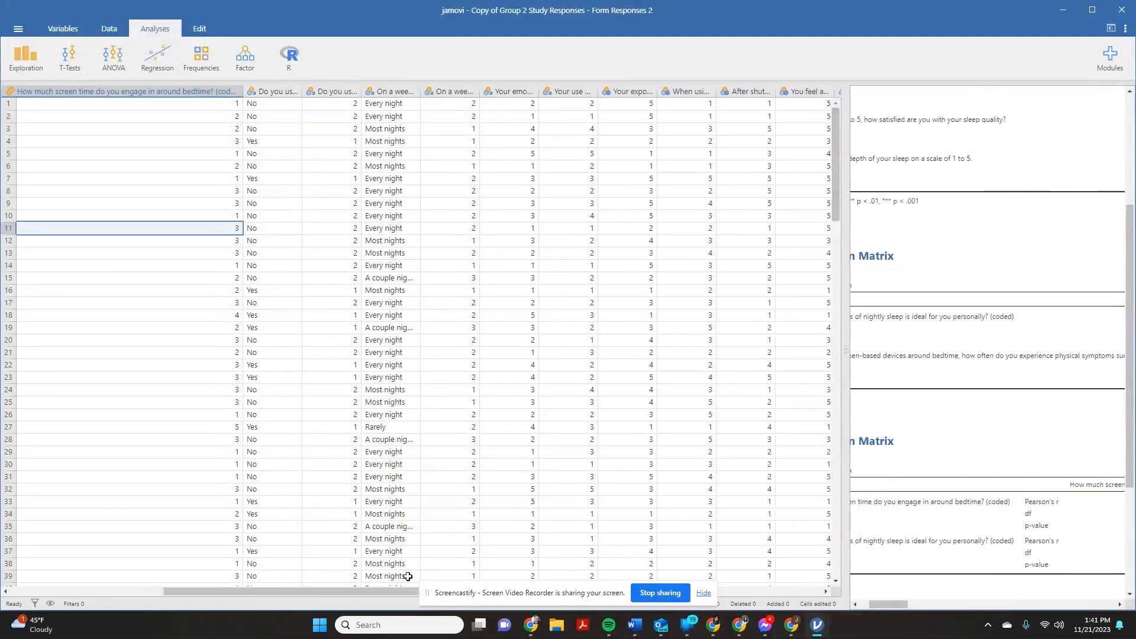
{"action": "left_click_drag", "start_coordinate": [338, 591], "coordinate": [151, 585]}
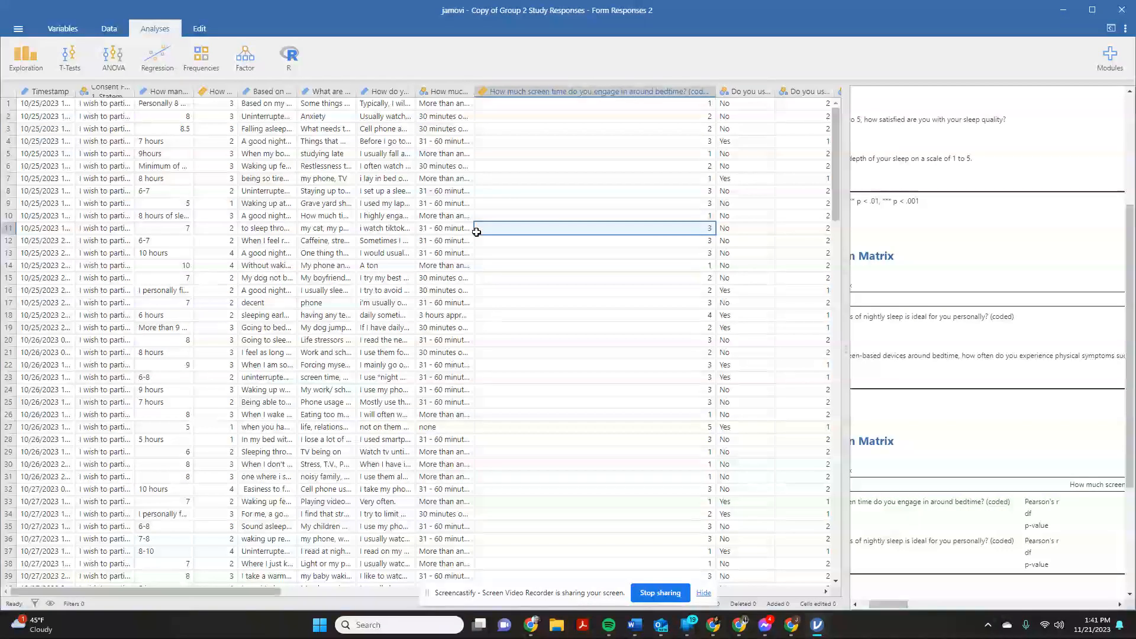
{"action": "double_click", "coordinate": [623, 93]}
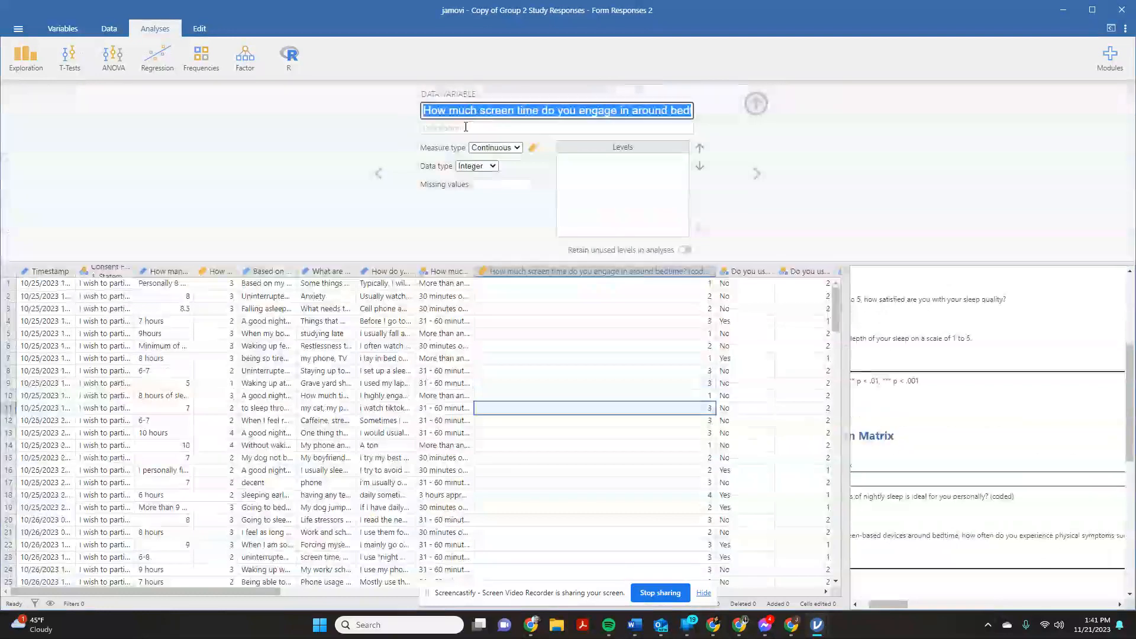
{"action": "left_click", "coordinate": [562, 113]}
{"action": "triple_click", "coordinate": [430, 112]}
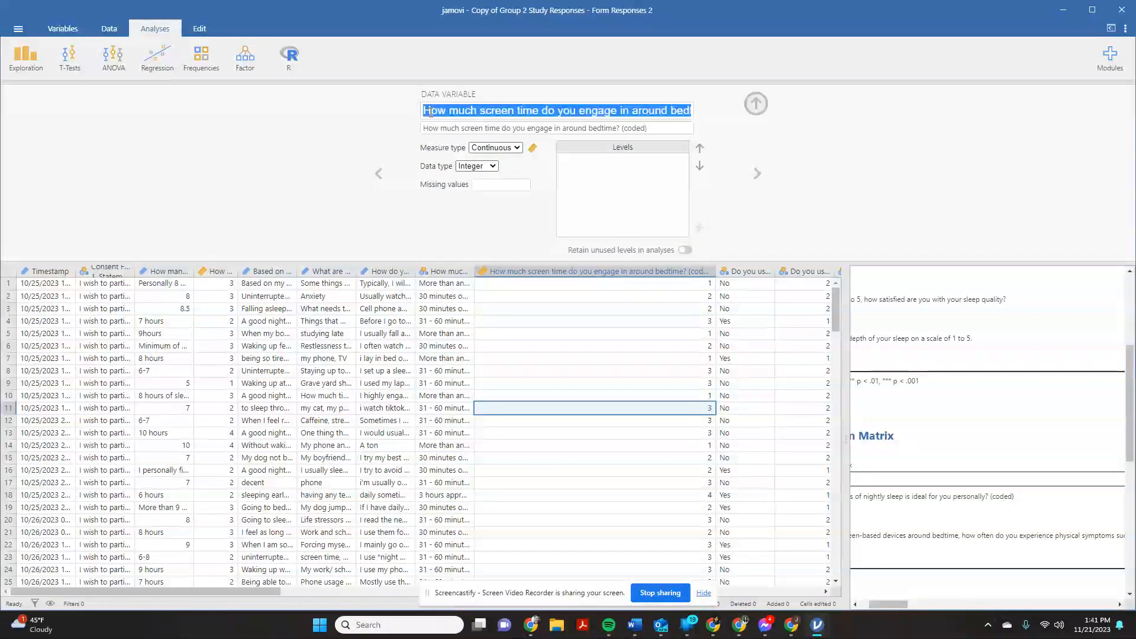
{"action": "type", "text": "Sc"}
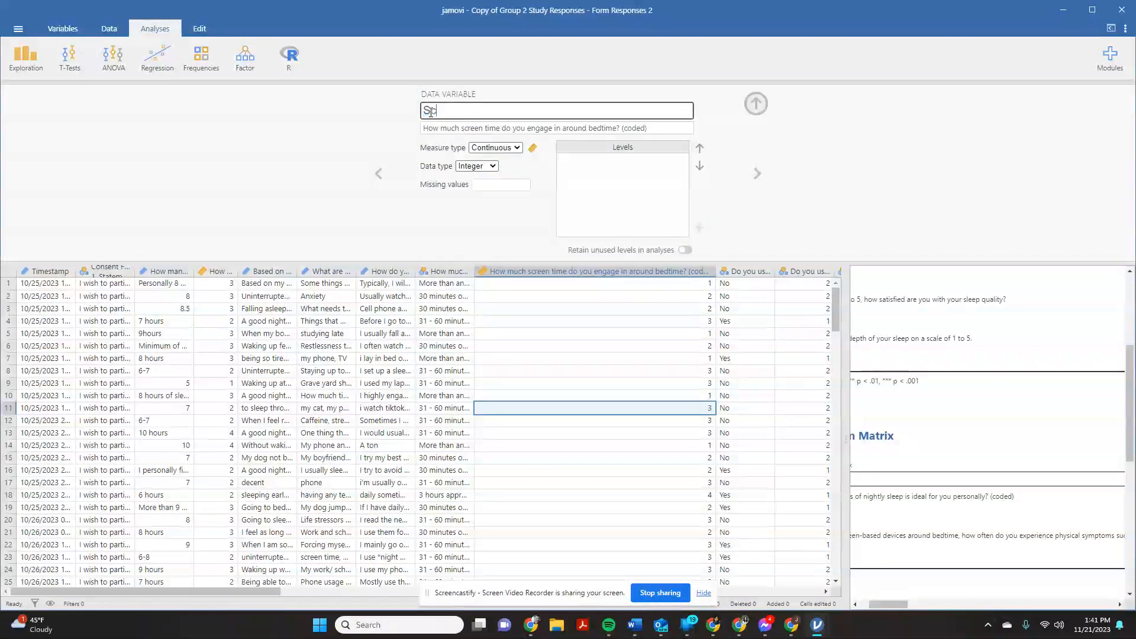
{"action": "type", "text": "reenTimeBedtime"}
{"action": "key", "text": "Return"}
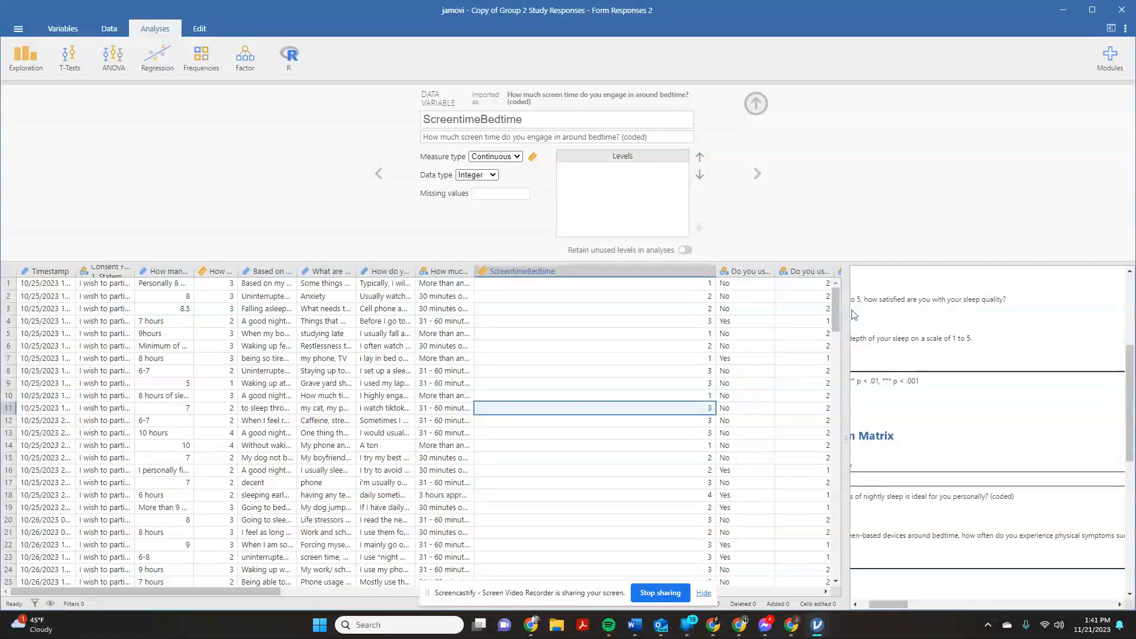
- Start a fourth correlation matrix containing ScreentimeBedtime and look over how the shortened name appears in the earlier matrices
{"action": "left_click_drag", "start_coordinate": [852, 446], "coordinate": [549, 438]}
{"action": "left_click", "coordinate": [159, 61]}
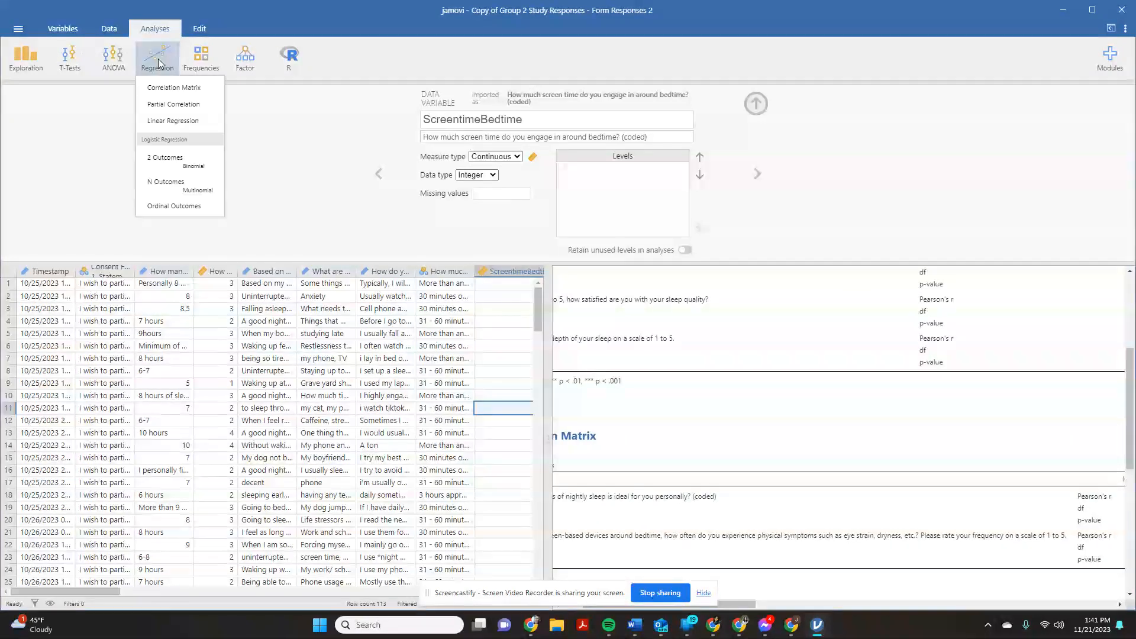
{"action": "left_click", "coordinate": [174, 87]}
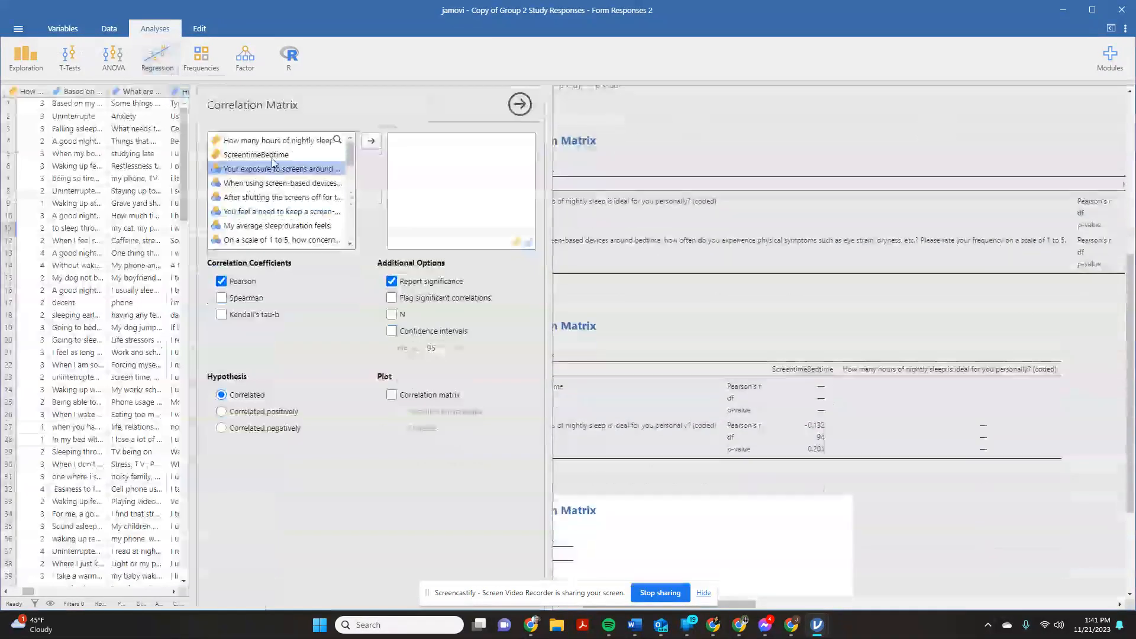
{"action": "left_click", "coordinate": [369, 142]}
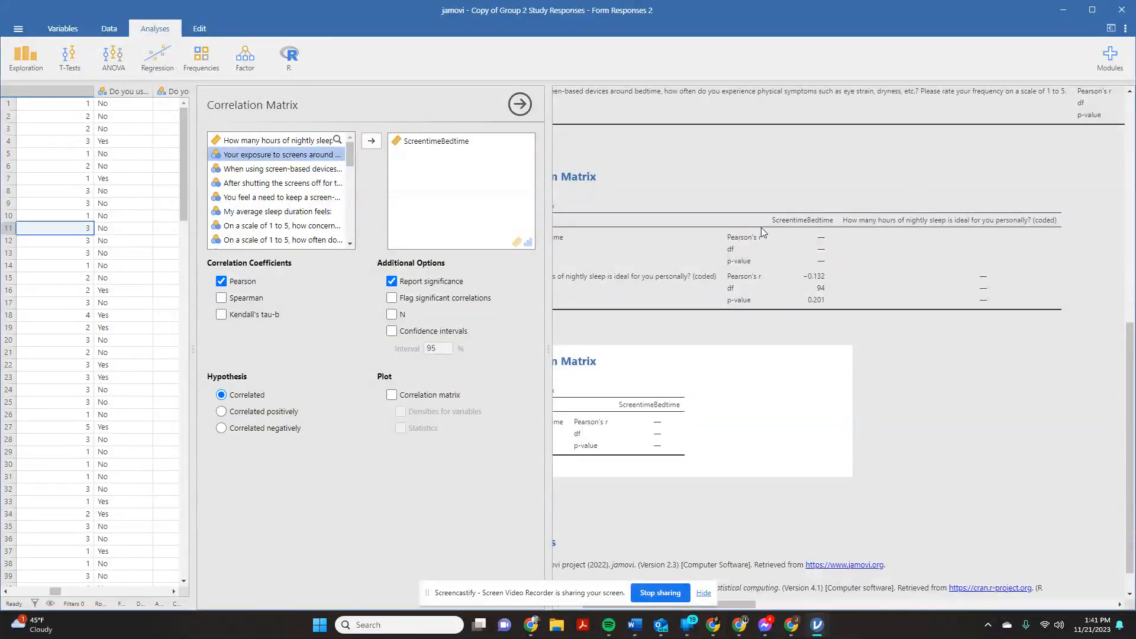
{"action": "scroll", "coordinate": [823, 273], "scroll_direction": "up", "scroll_amount": 6}
{"action": "scroll", "coordinate": [809, 476], "scroll_direction": "down", "scroll_amount": 2}
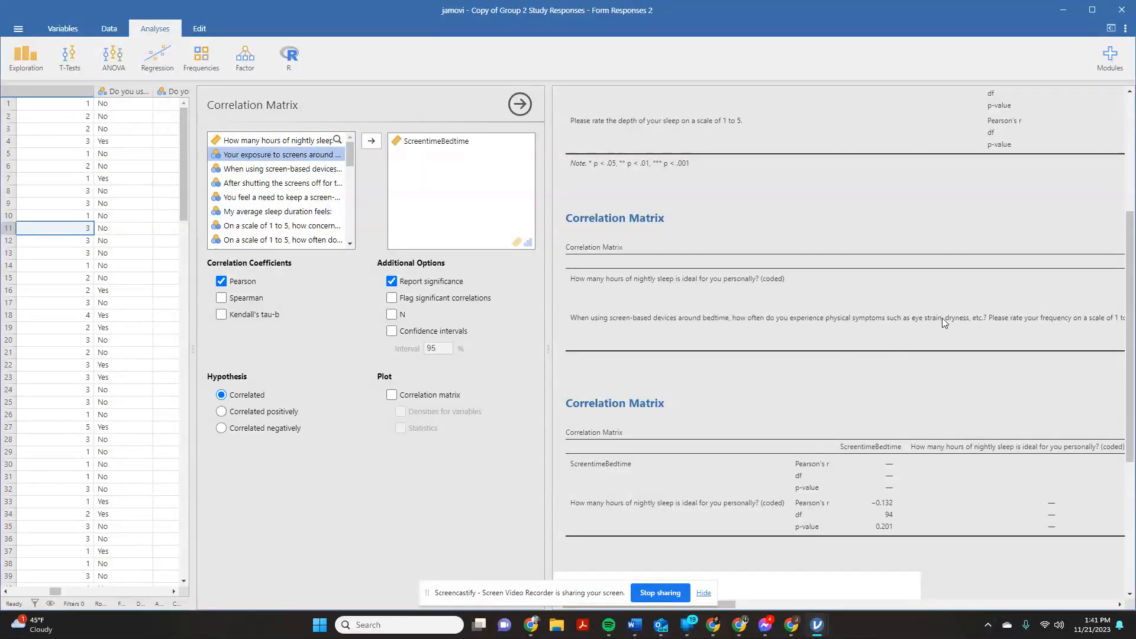
- Copy the question on physical symptoms from bedtime device use into its variable's description and rename the variable PhysicalSymptoms
{"action": "left_click", "coordinate": [165, 340]}
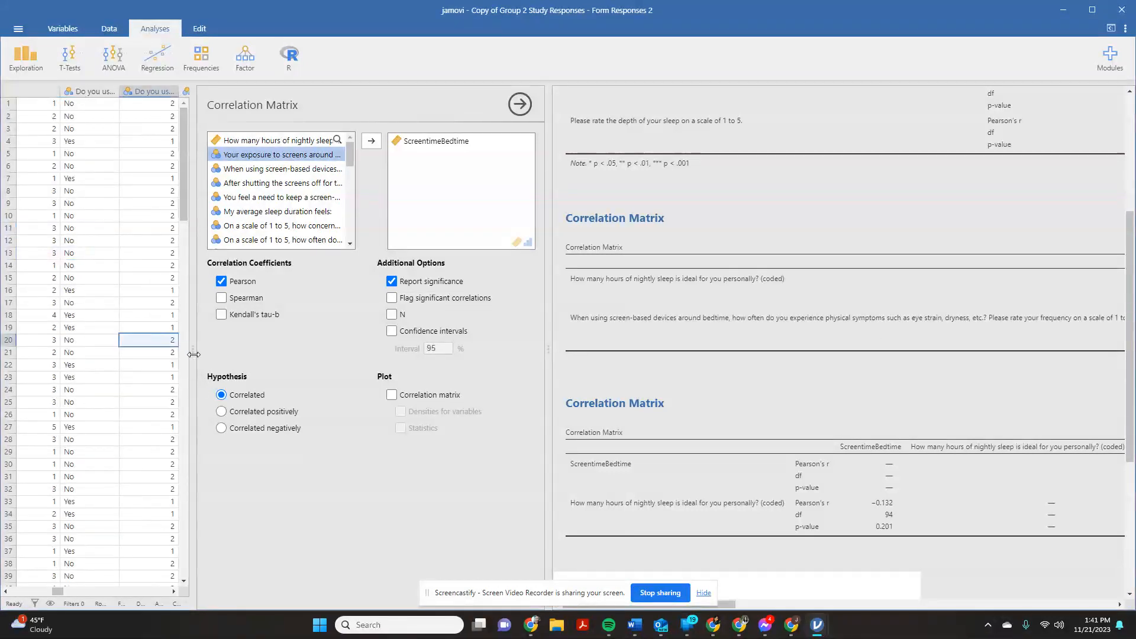
{"action": "left_click_drag", "start_coordinate": [193, 354], "coordinate": [880, 346]}
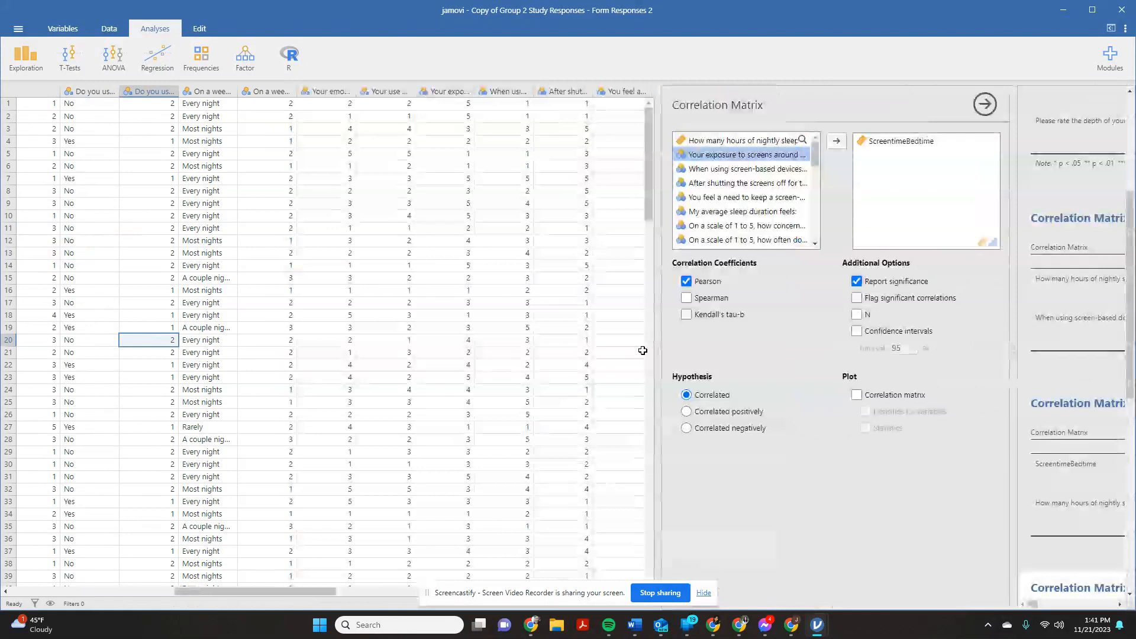
{"action": "left_click_drag", "start_coordinate": [660, 354], "coordinate": [838, 344]}
{"action": "left_click_drag", "start_coordinate": [300, 588], "coordinate": [324, 591]}
{"action": "double_click", "coordinate": [406, 95]}
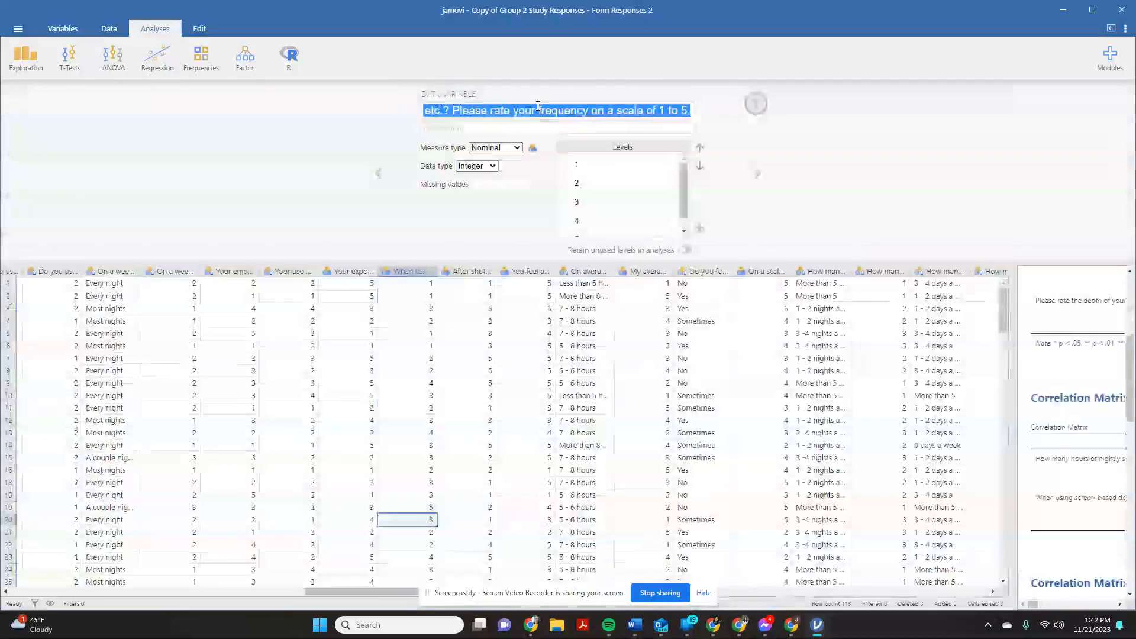
{"action": "key", "text": "ctrl+c"}
{"action": "left_click", "coordinate": [515, 125]}
{"action": "key", "text": "ctrl+v"}
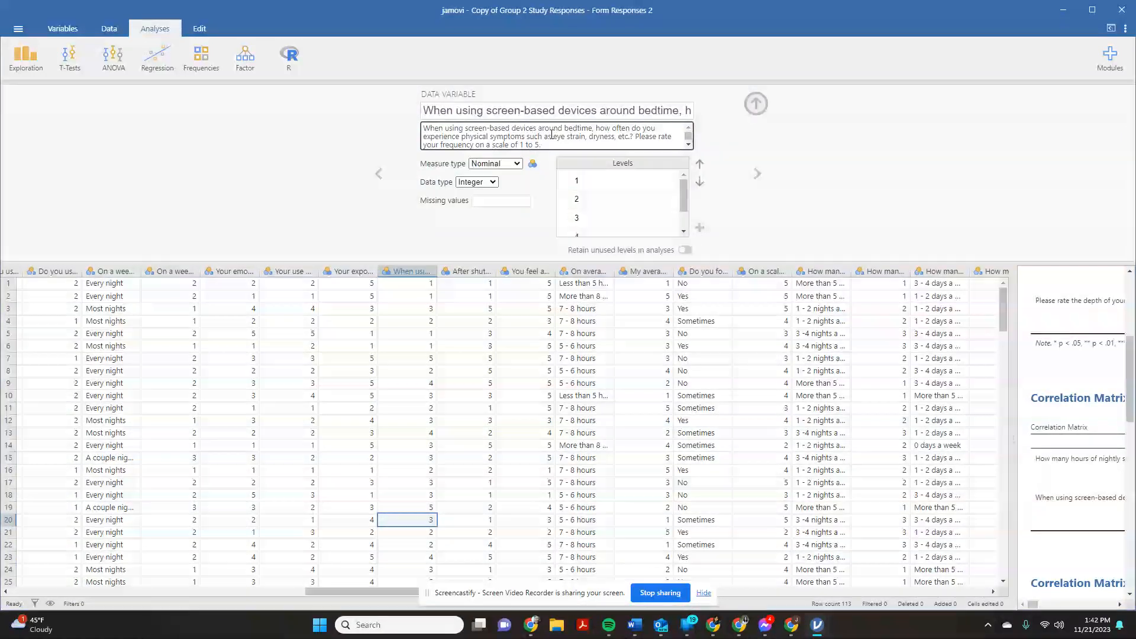
{"action": "left_click", "coordinate": [426, 112]}
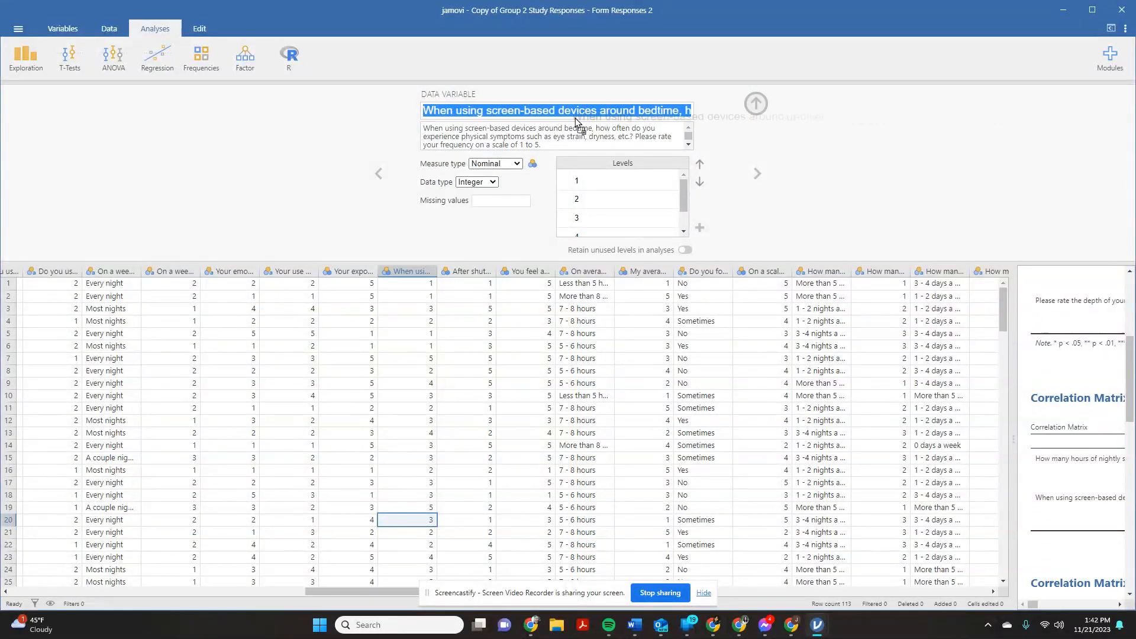
{"action": "type", "text": "PhysicalSymptoms"}
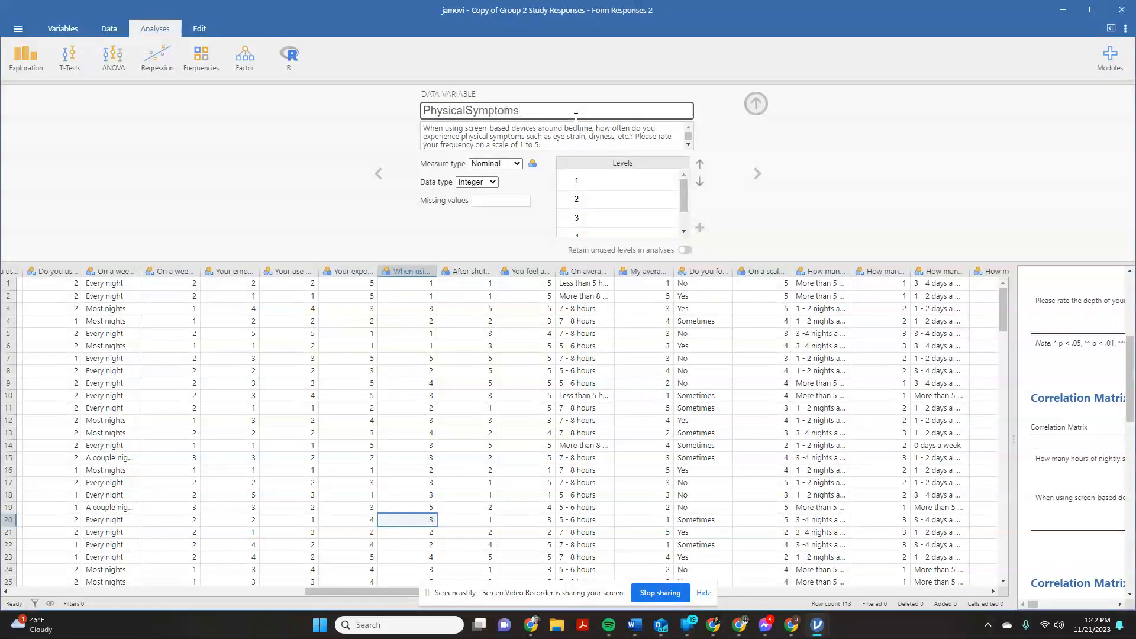
{"action": "key", "text": "Return"}
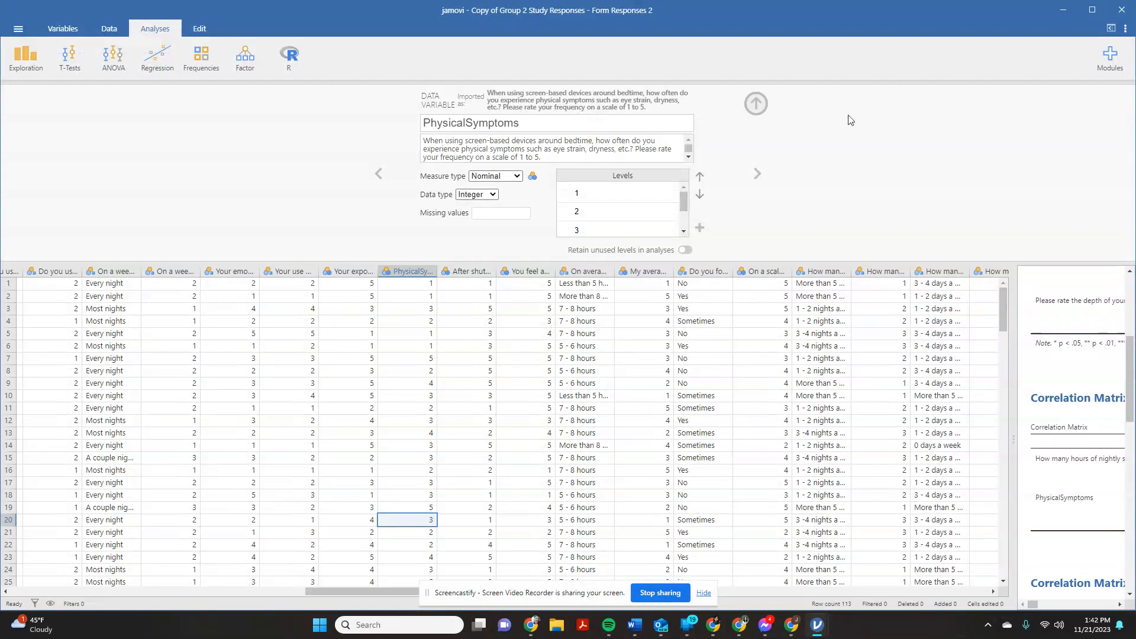
- Set PhysicalSymptoms to measure type Ordinal with data type Integer, and enlarge the results area to show its correlation matrix
{"action": "left_click", "coordinate": [512, 177]}
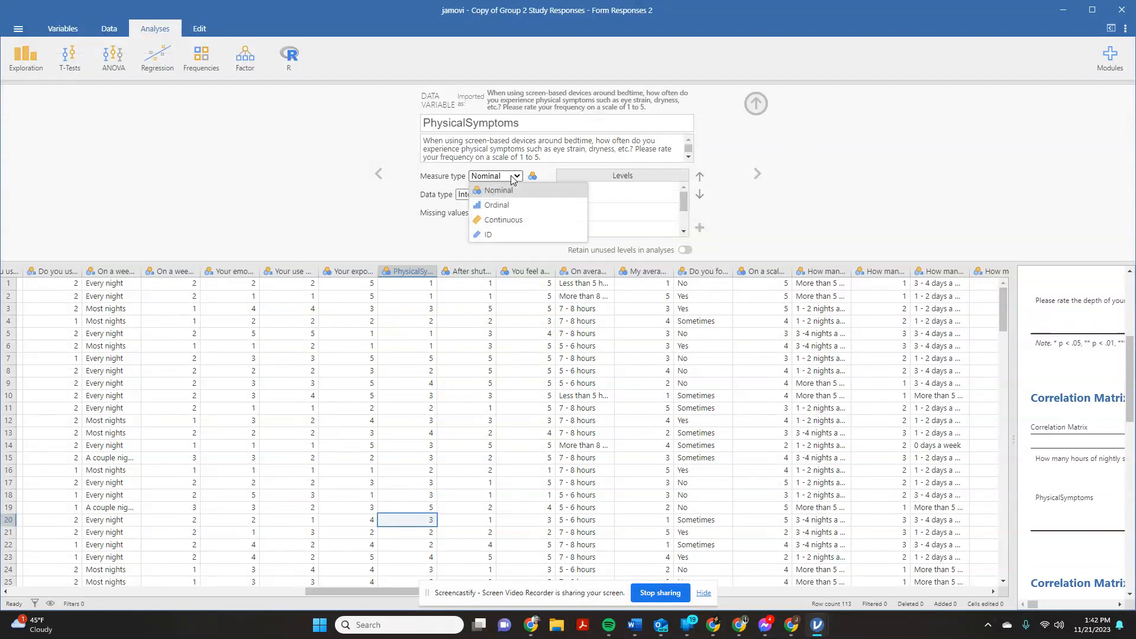
{"action": "left_click", "coordinate": [507, 205]}
{"action": "left_click", "coordinate": [488, 194]}
{"action": "left_click", "coordinate": [485, 204]}
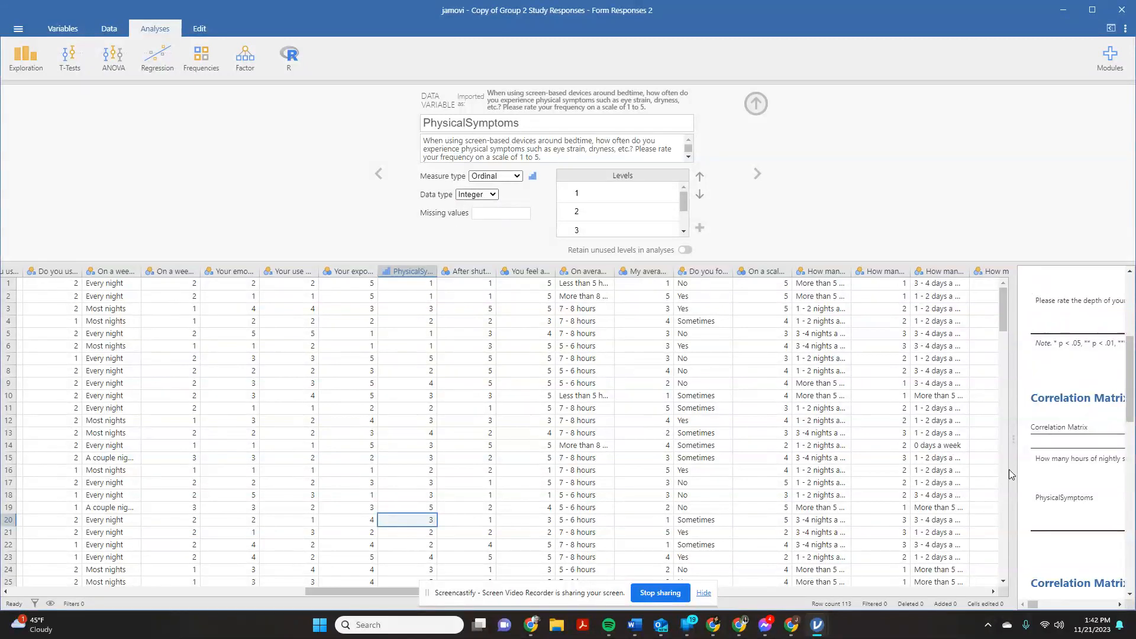
{"action": "left_click_drag", "start_coordinate": [1013, 453], "coordinate": [402, 454]}
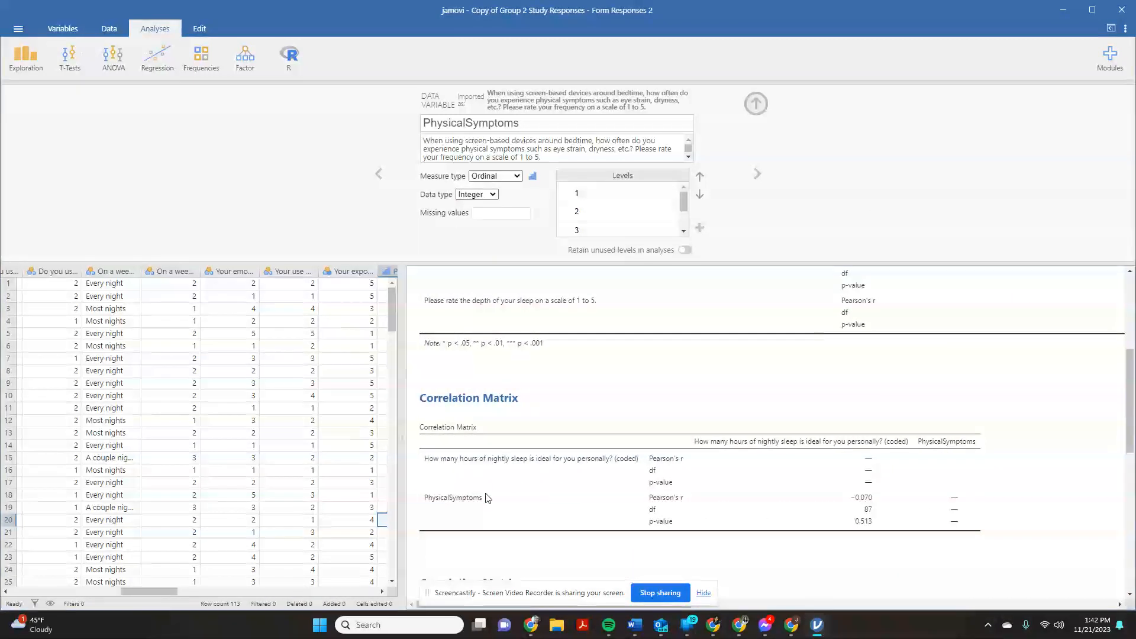